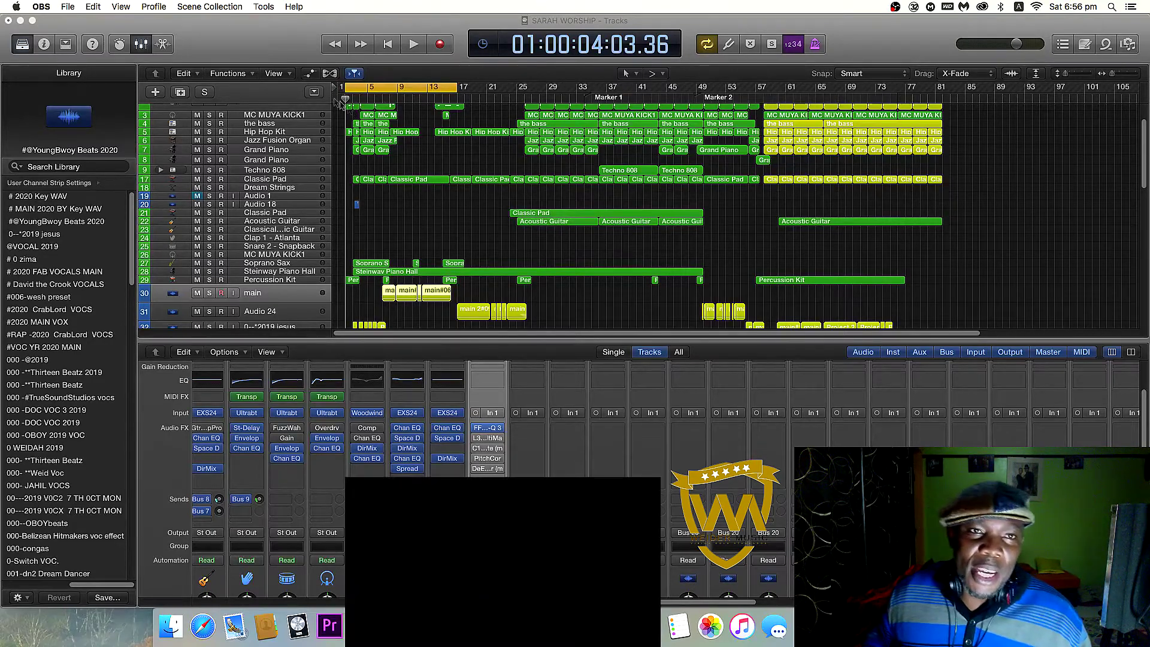
Play the full mix of the song from the beginning to hear the unprocessed lead vocal, and stop playback
click(348, 111)
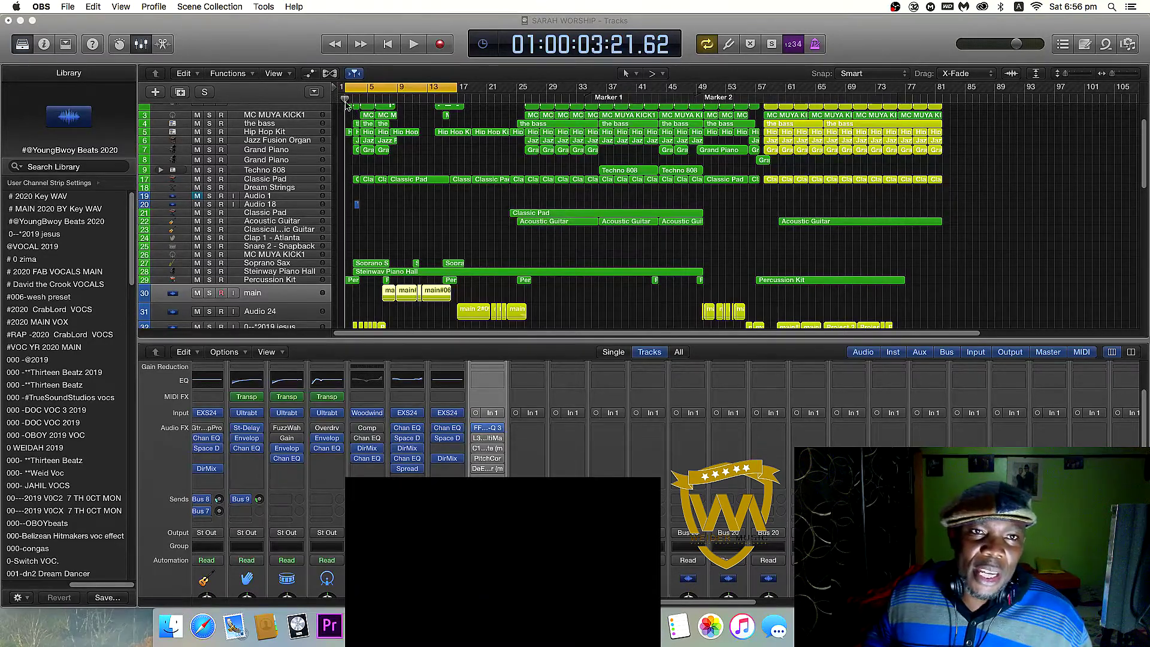
key(space)
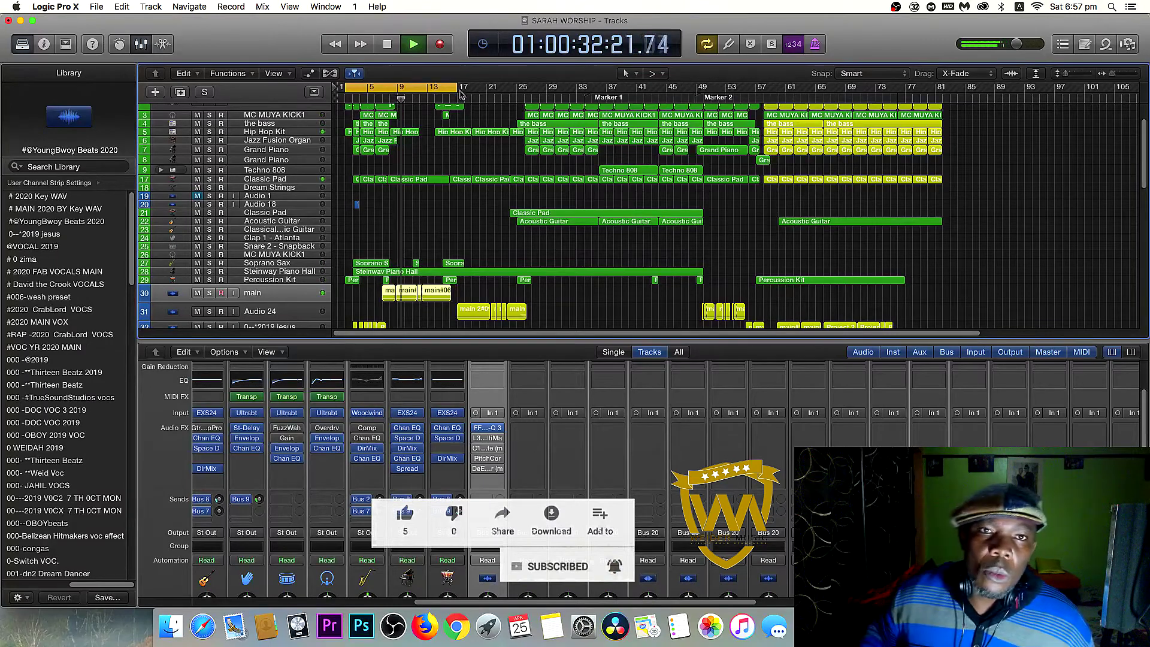
mouse_move(457, 88)
mouse_down()
mouse_move(494, 90)
mouse_move(454, 100)
mouse_up()
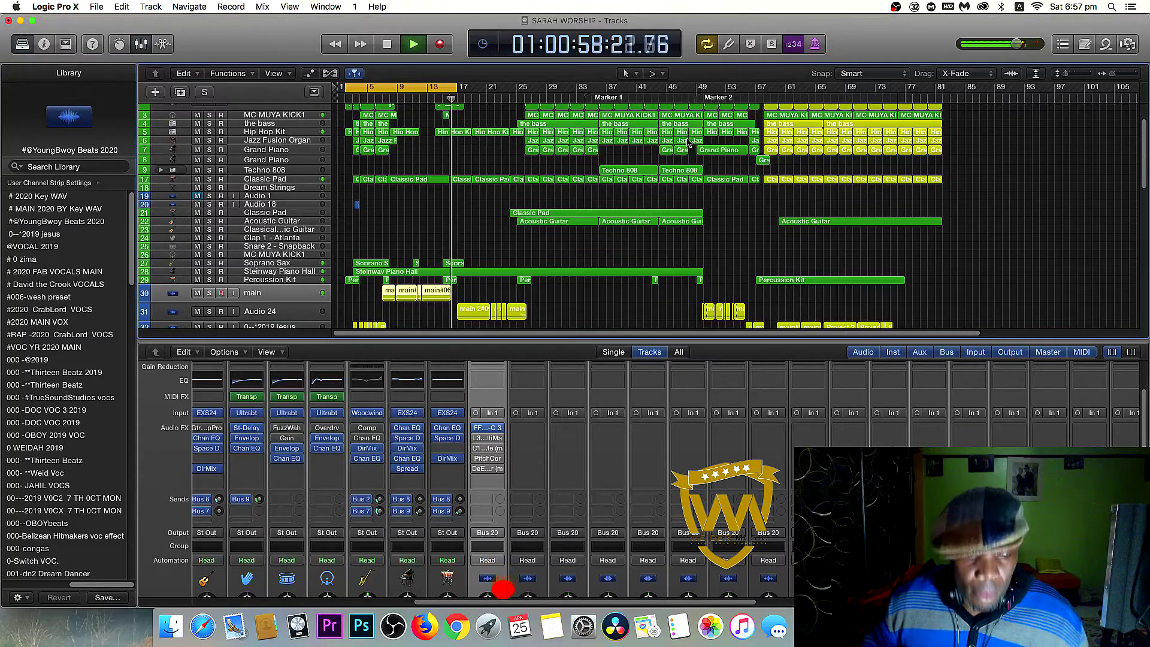
key(space)
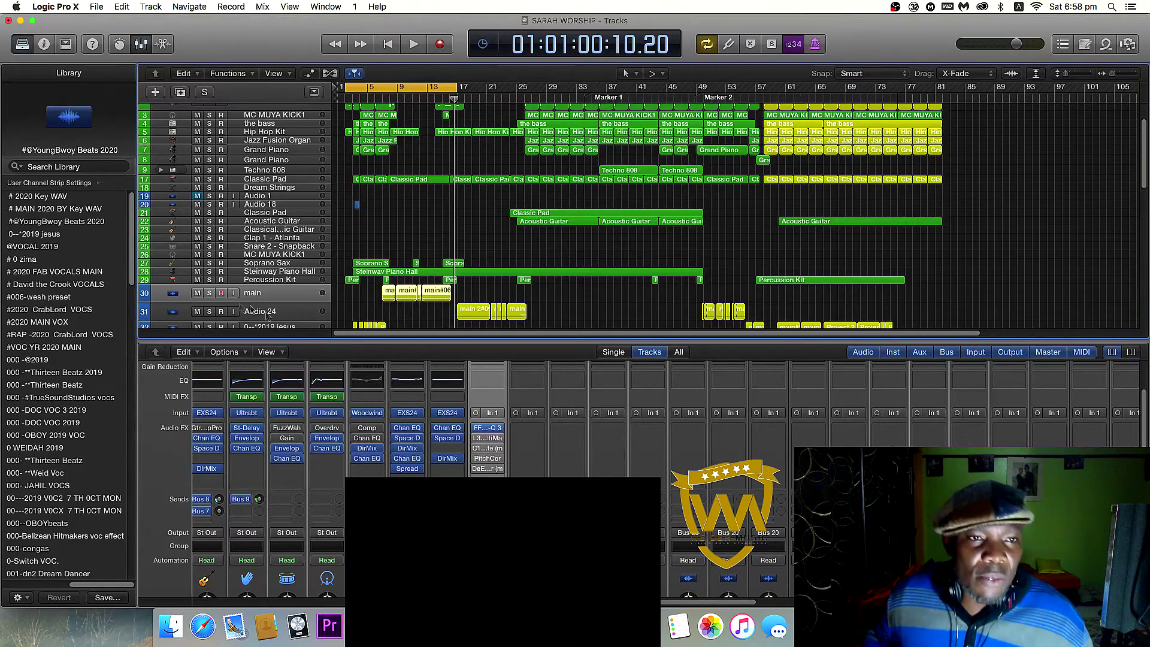
Solo the main vocal track, start the cycle range at its first region, and audition the dry vocal
click(209, 293)
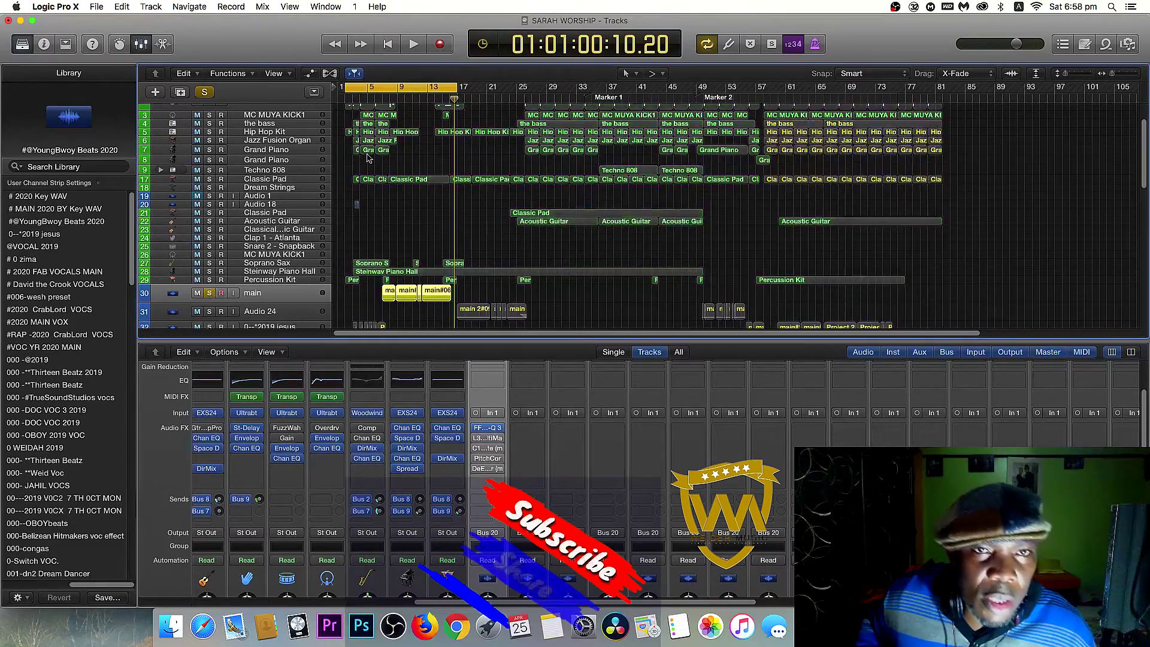
click(382, 99)
drag(348, 89, 383, 92)
key(space)
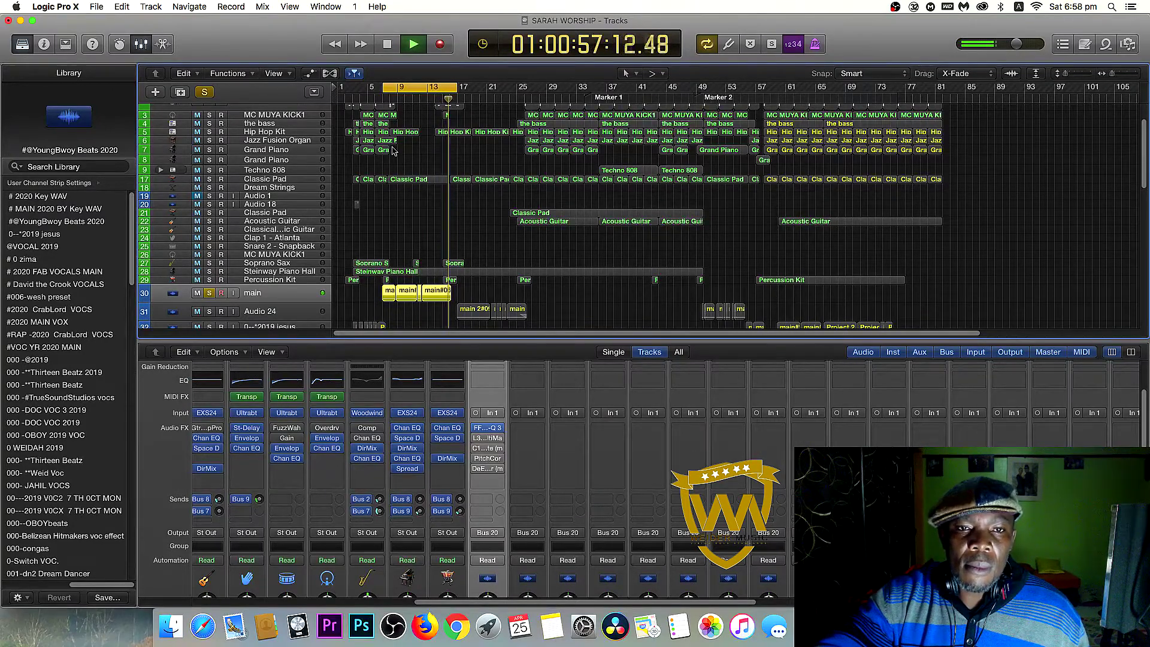
key(space)
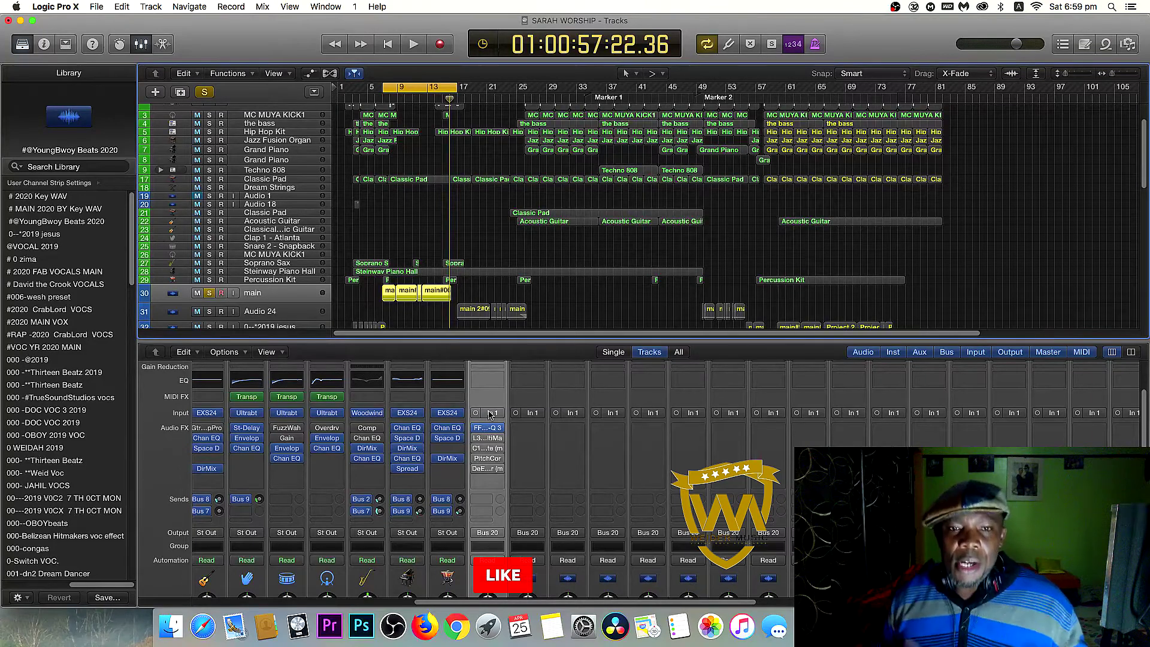
Open the FF Pro-Q 3 equalizer on the main vocal channel and place its window beside the mixer strip
mouse_move(490, 431)
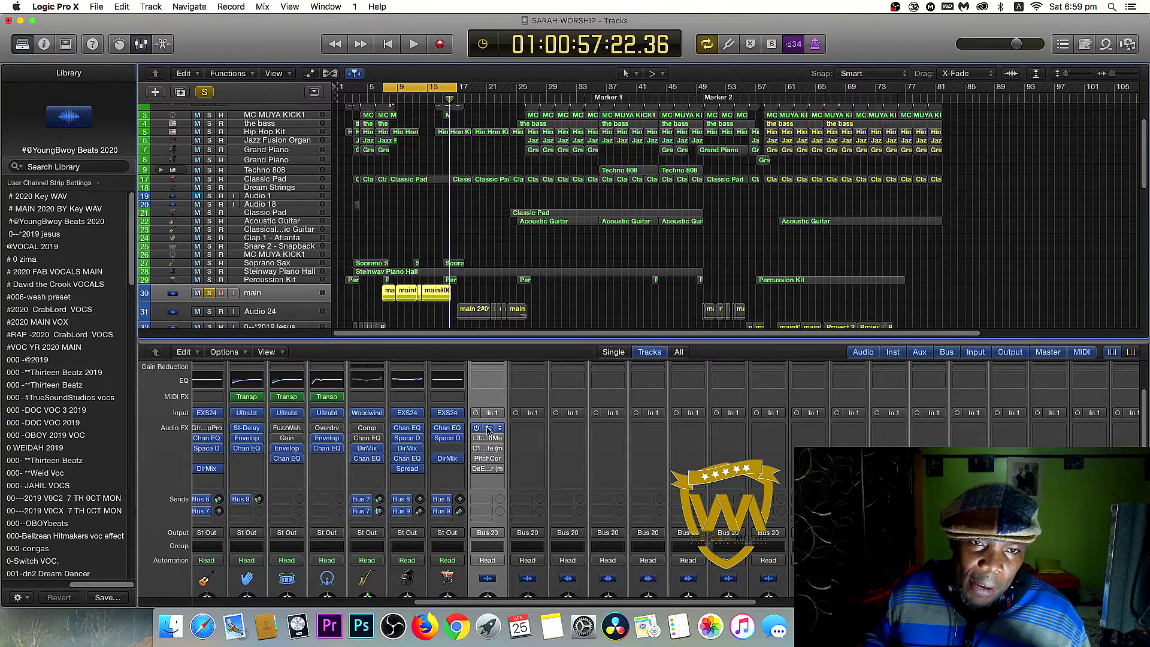
click(489, 429)
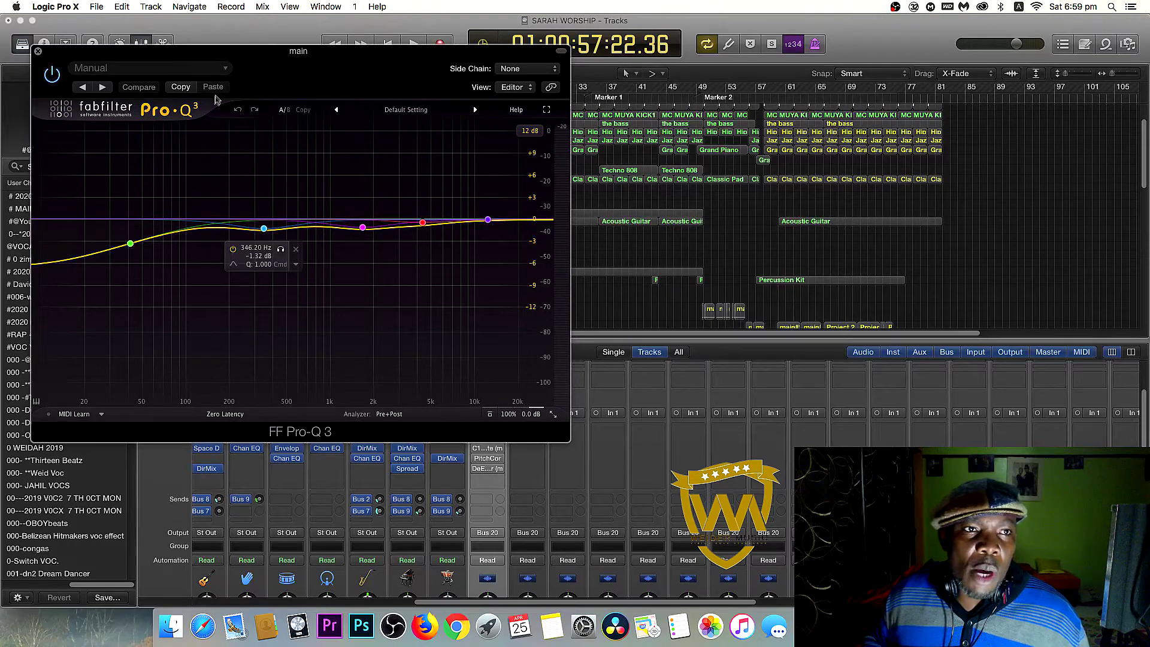
drag(319, 71, 856, 77)
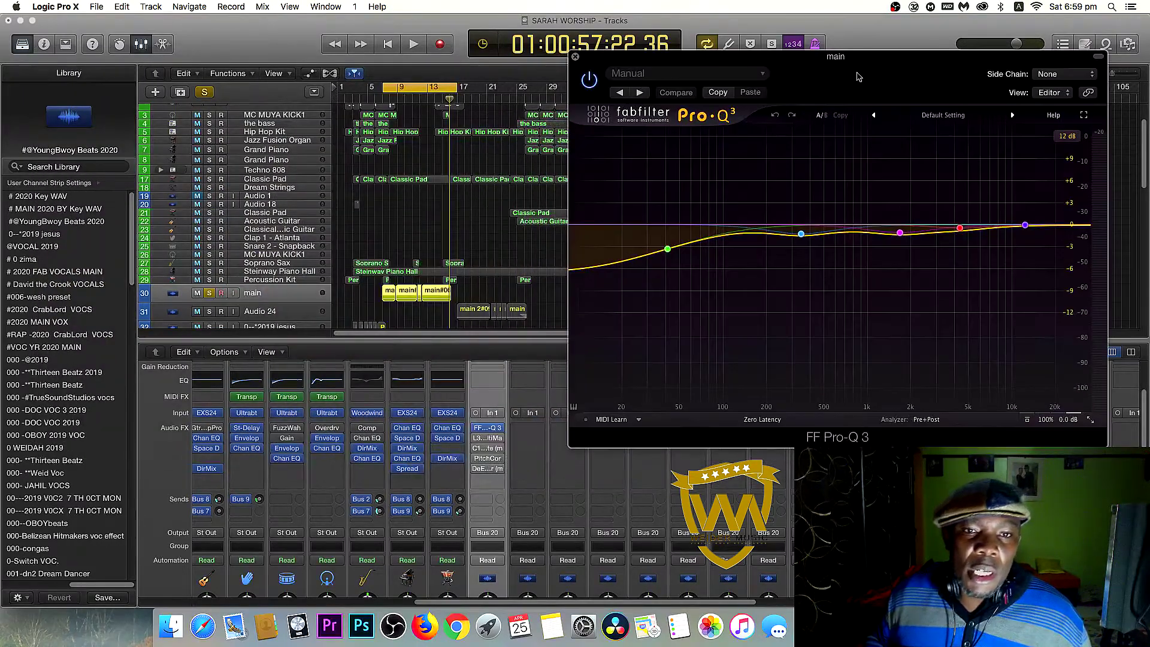
Enable the L3 MultiMaximizer on the main channel, lower its threshold with the output ceiling at -0.3 during playback, and close both plug-in windows
click(489, 439)
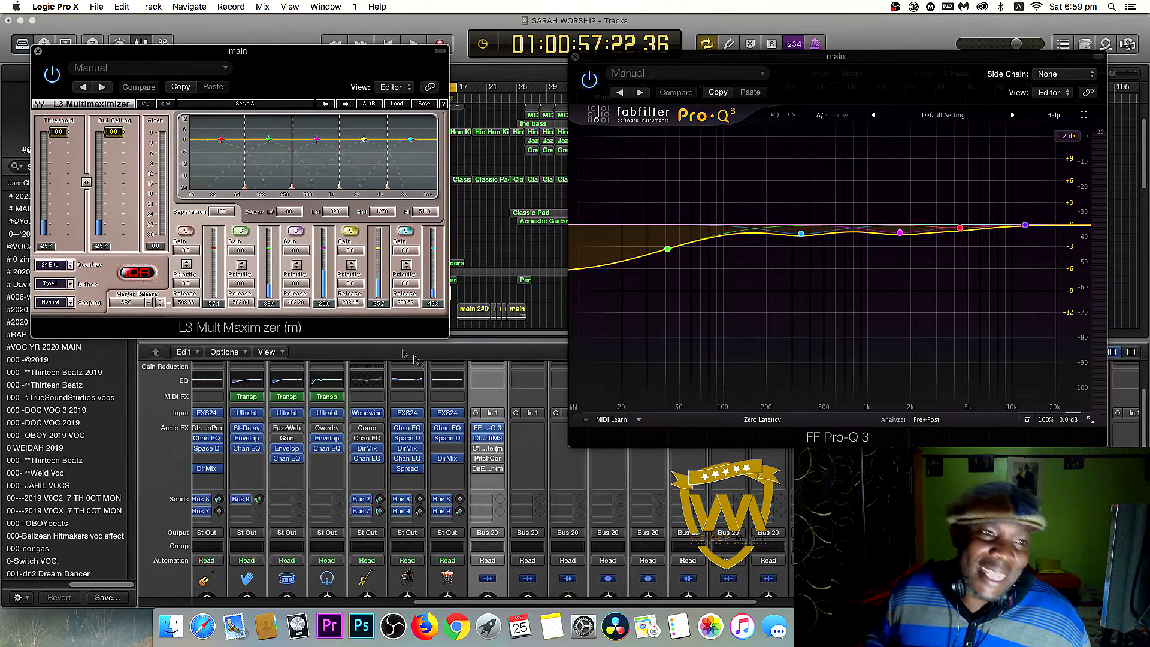
key(space)
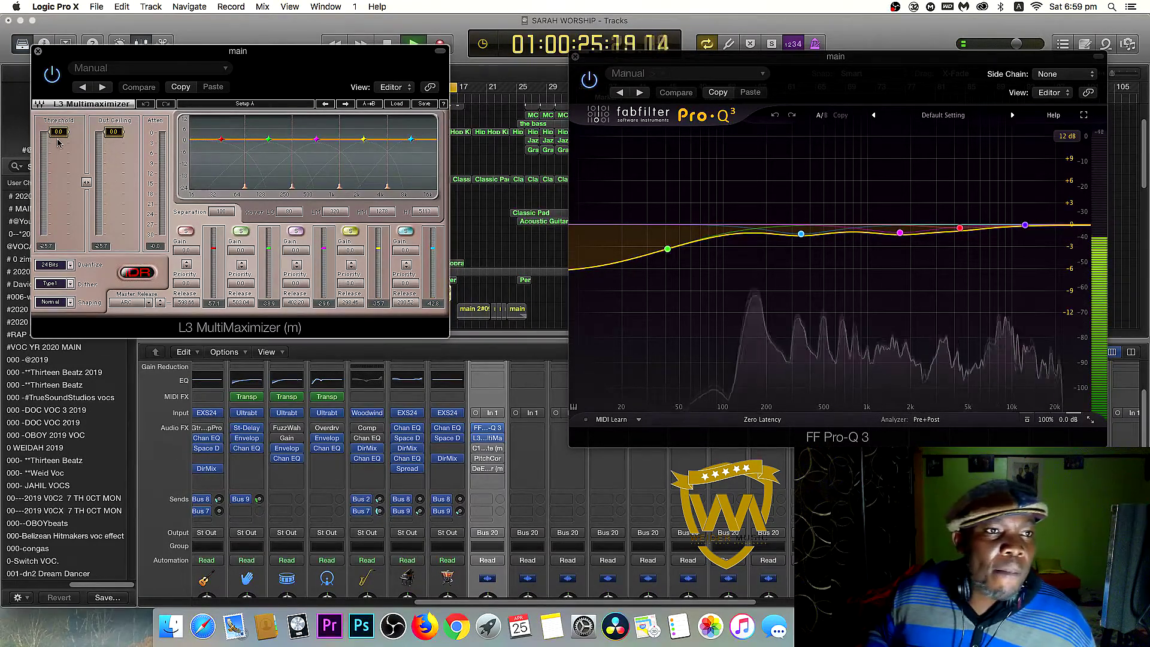
drag(58, 131, 59, 135)
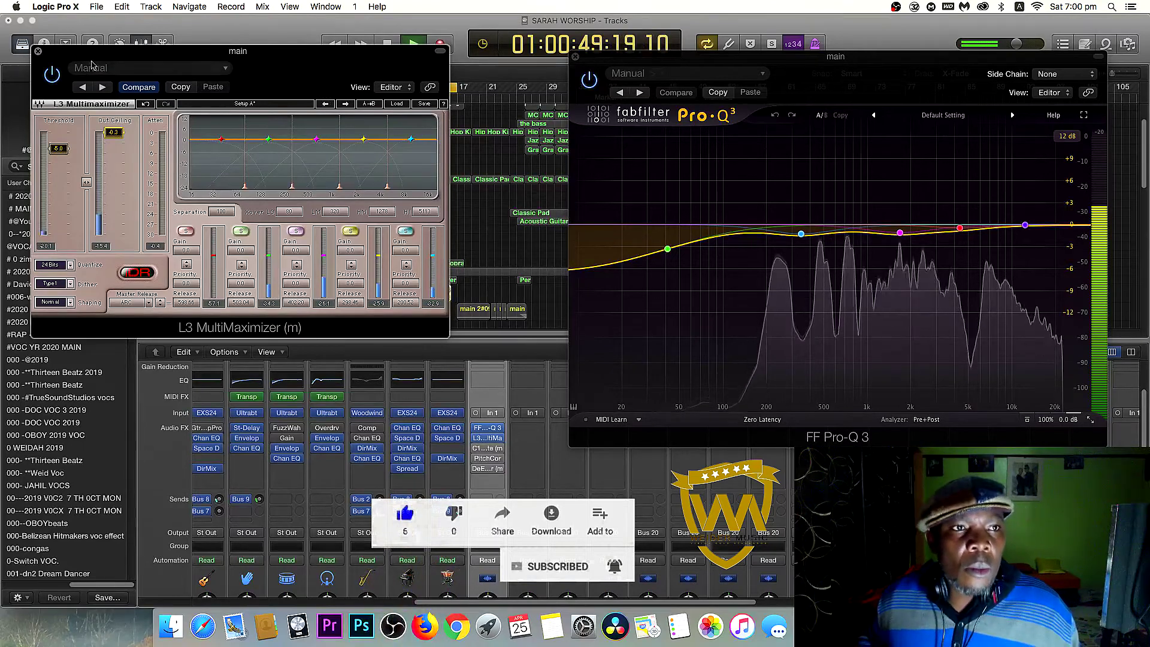
click(38, 52)
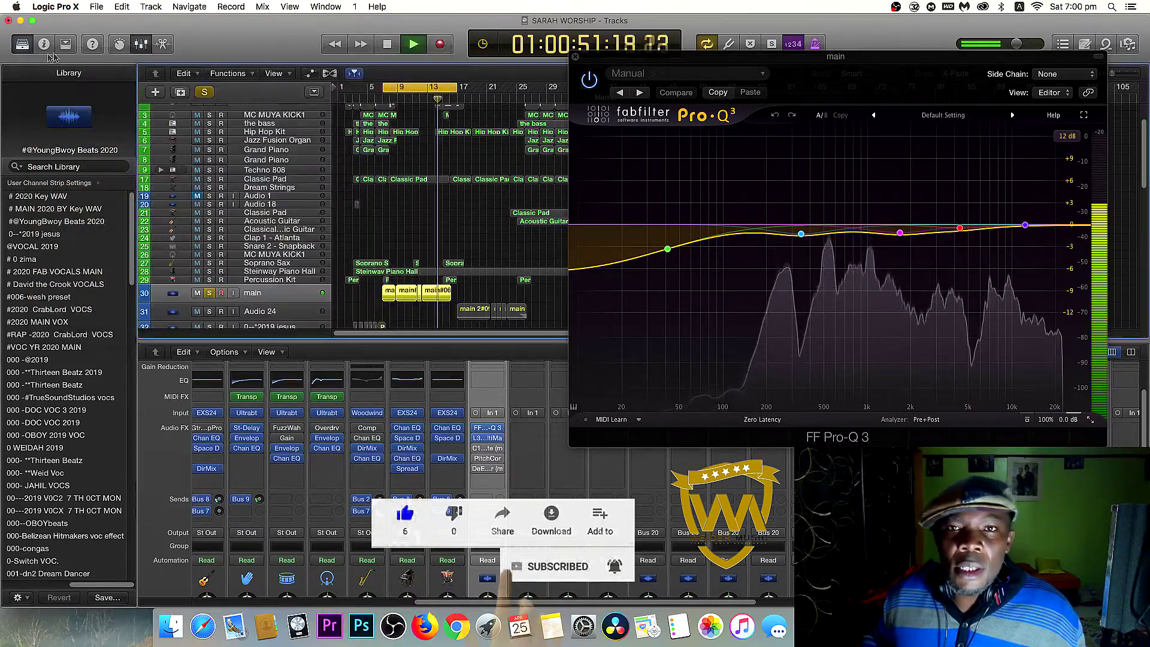
click(575, 57)
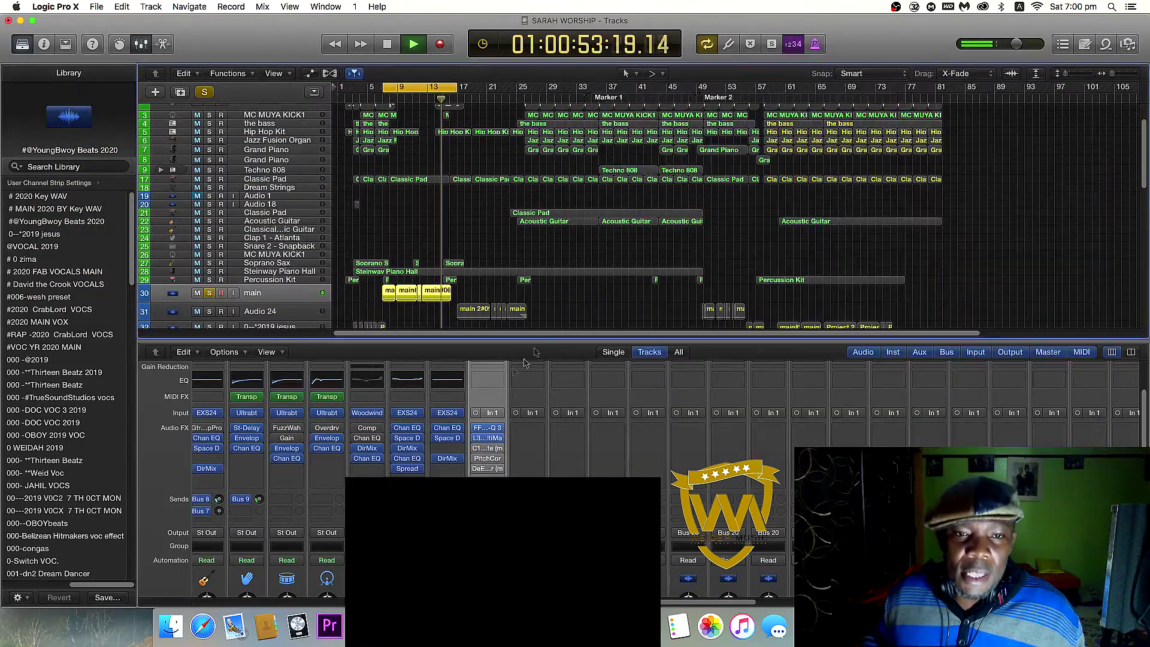
Enable the C1 gate on the main channel, raise its threshold, and move the start of the cycle range slightly later
click(485, 449)
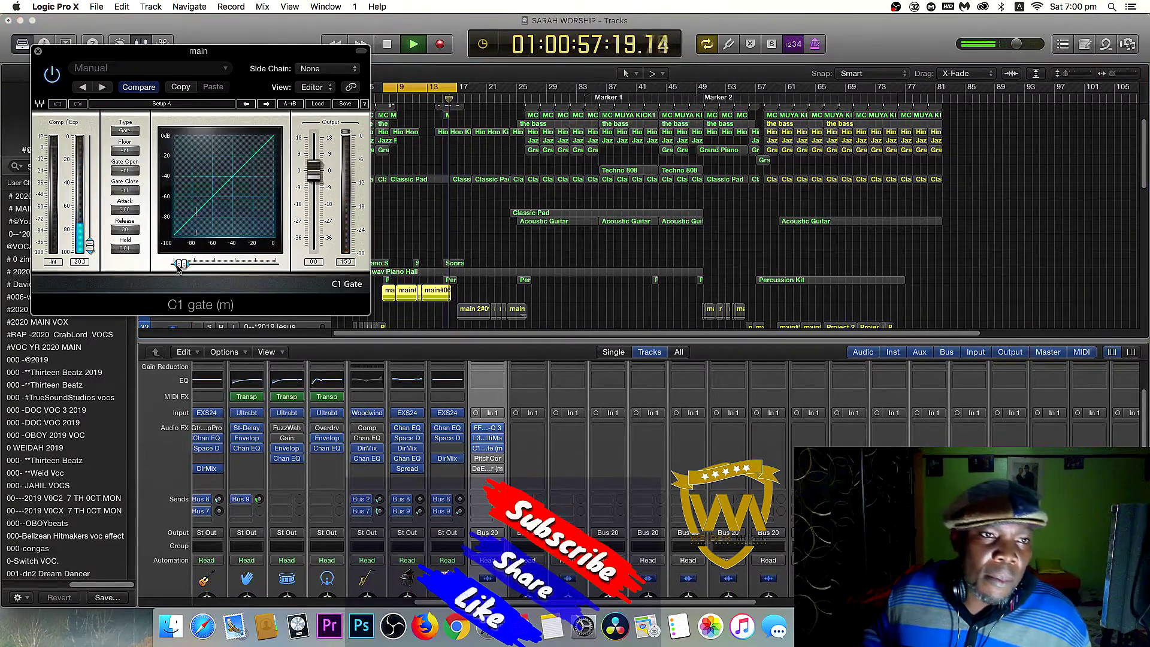
drag(180, 263, 196, 264)
click(387, 89)
drag(384, 88, 389, 89)
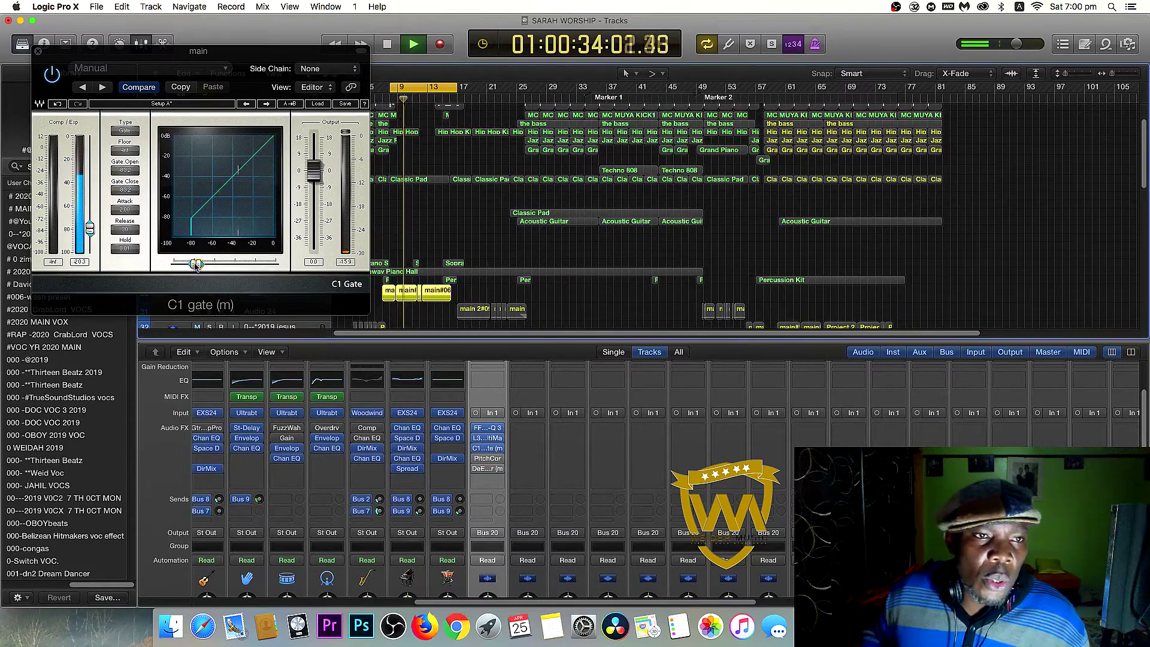
Fine-tune the C1 gate's open and close thresholds while the vocal loops, then close the gate and stop playback
drag(196, 264, 200, 263)
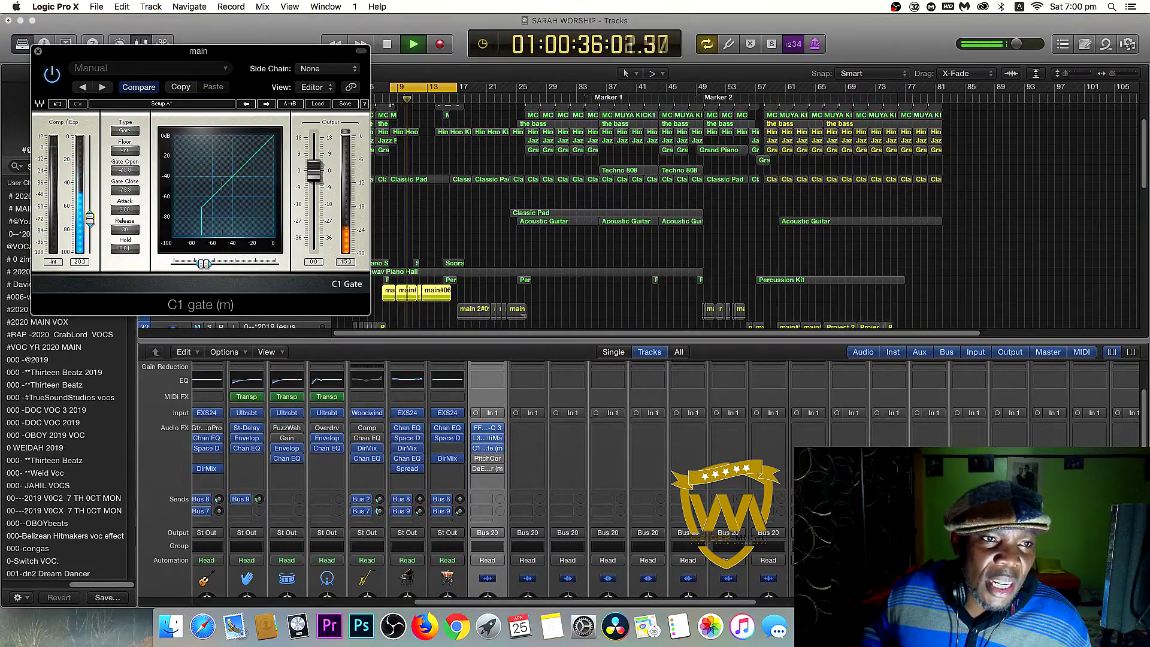
drag(201, 264, 198, 264)
drag(89, 228, 90, 209)
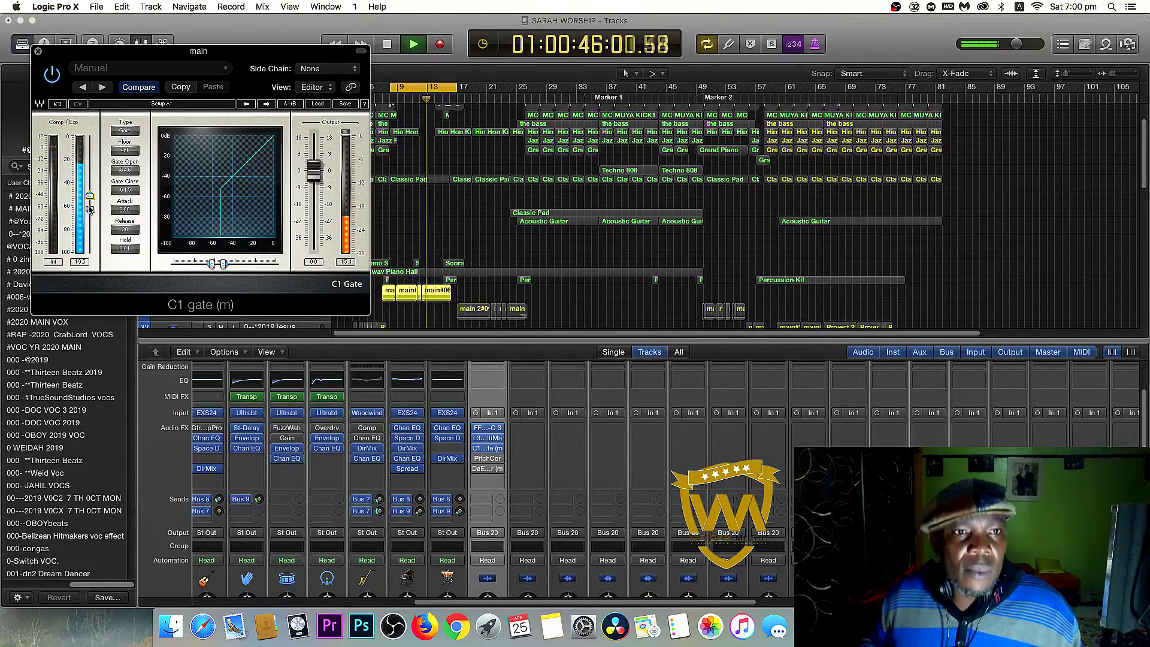
drag(211, 263, 200, 264)
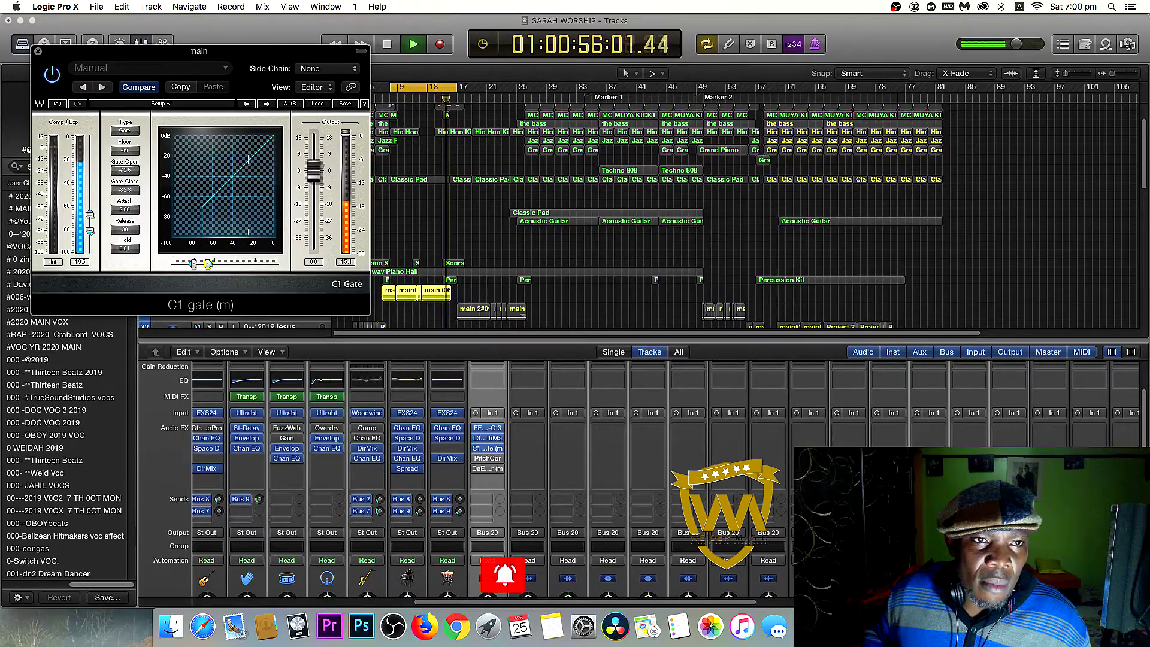
key(space)
key(space)
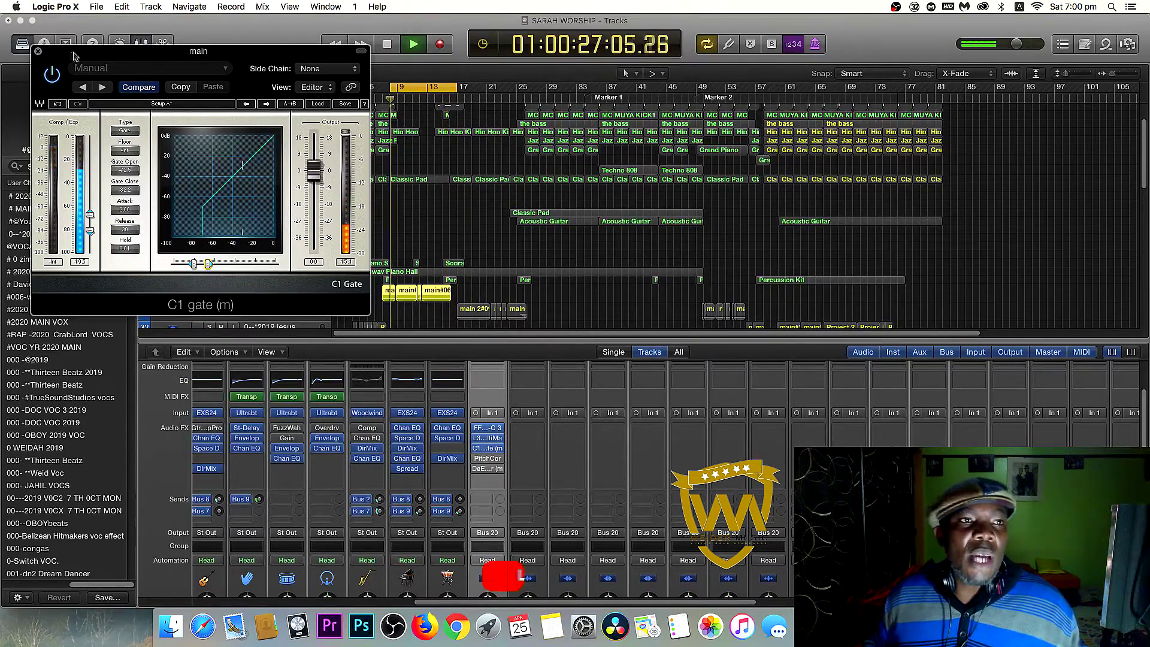
click(38, 51)
key(space)
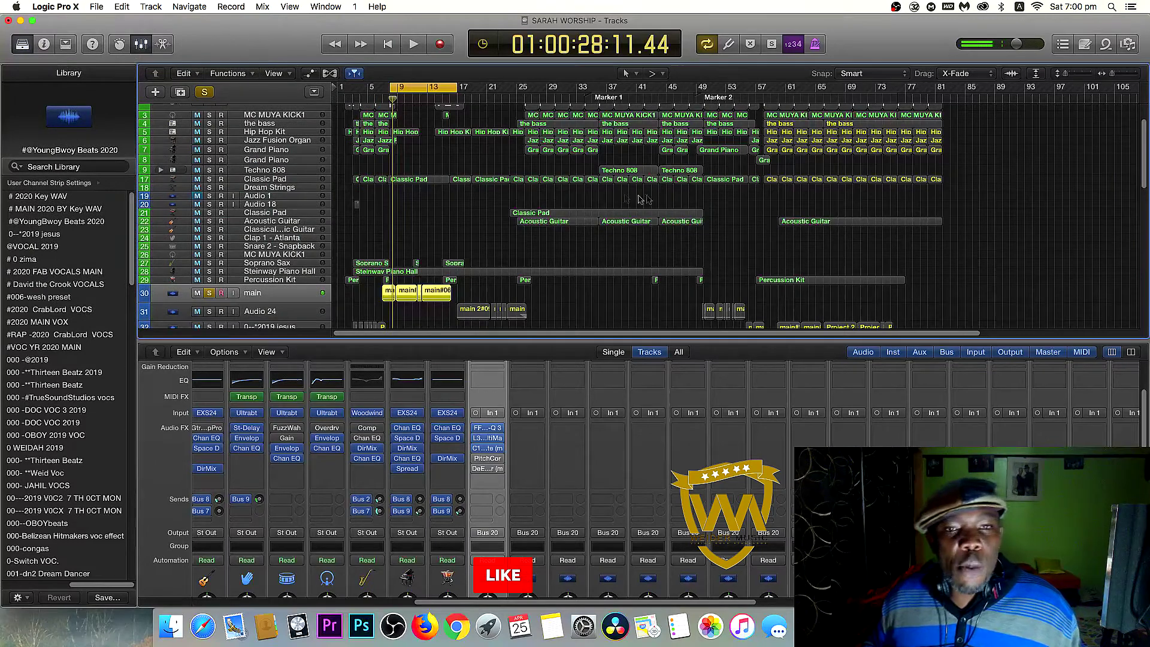
Enable Pitch Correction on the main channel, set its response to 151 ms while the vocal plays, and close it
mouse_move(478, 463)
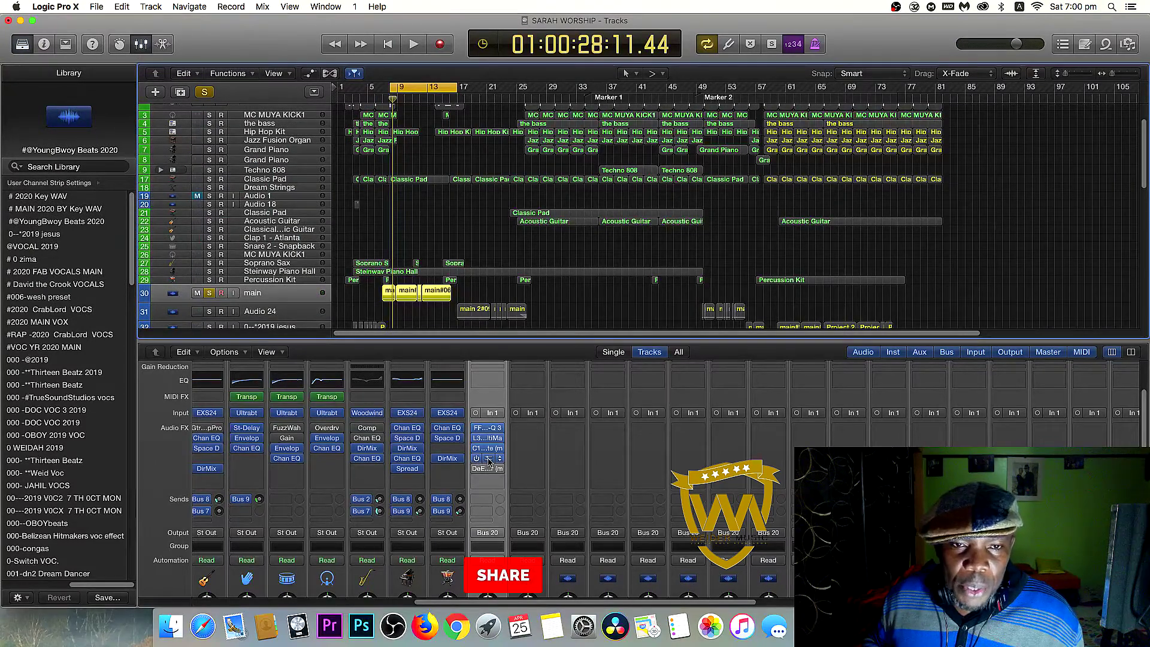
click(489, 459)
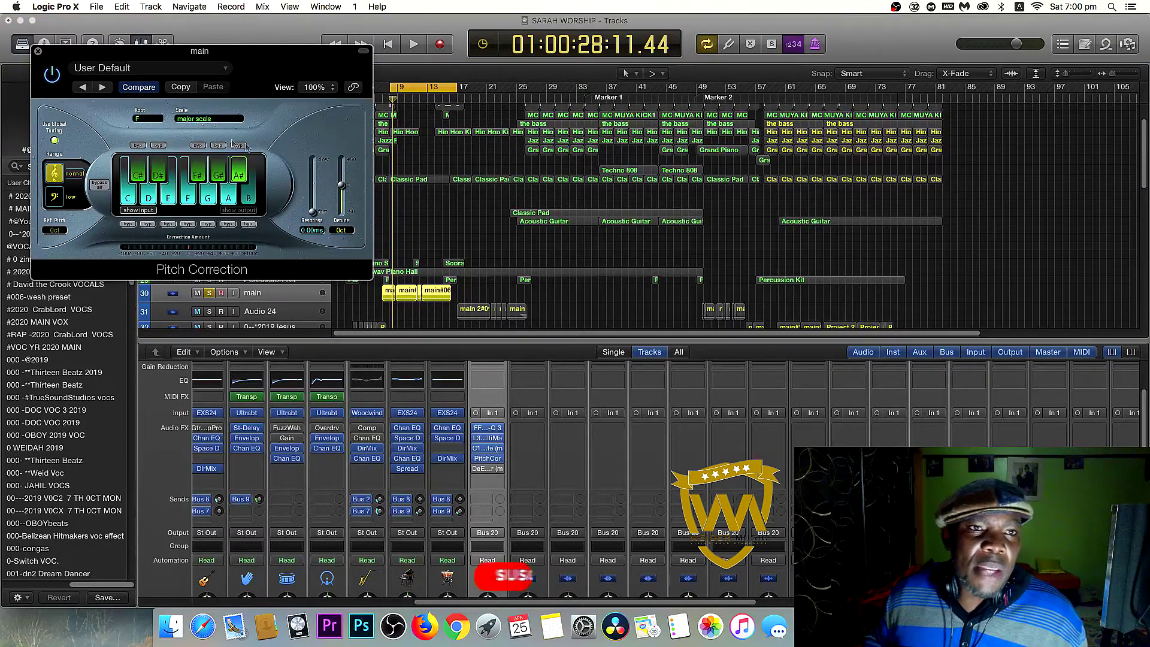
key(space)
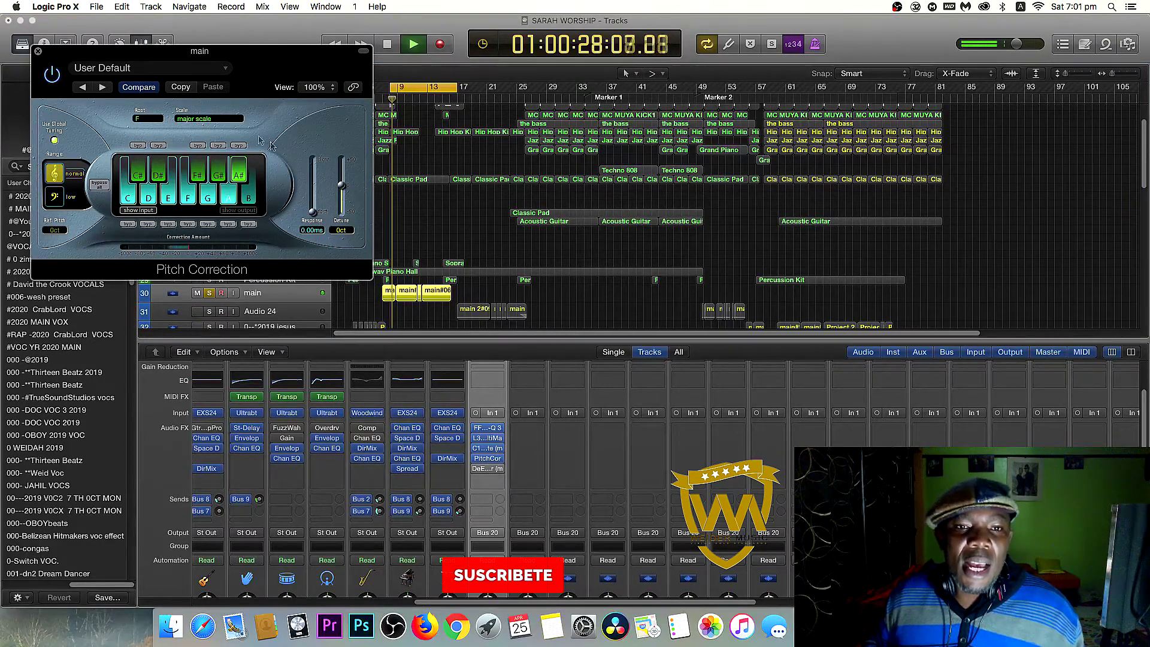
drag(312, 212, 314, 192)
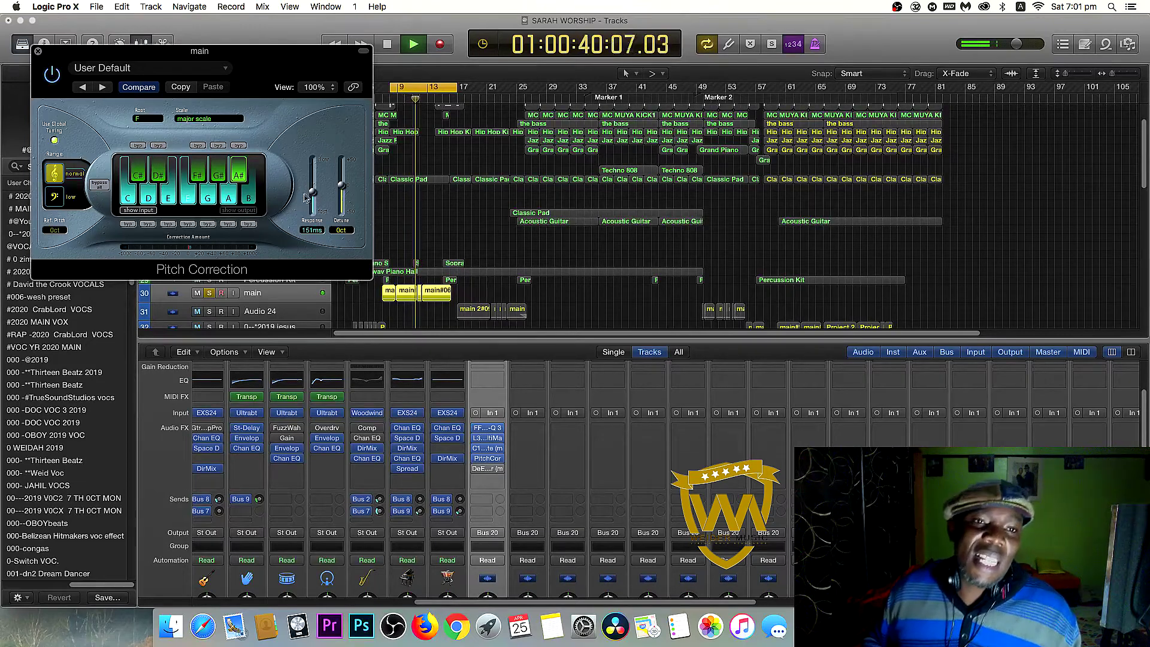
key(space)
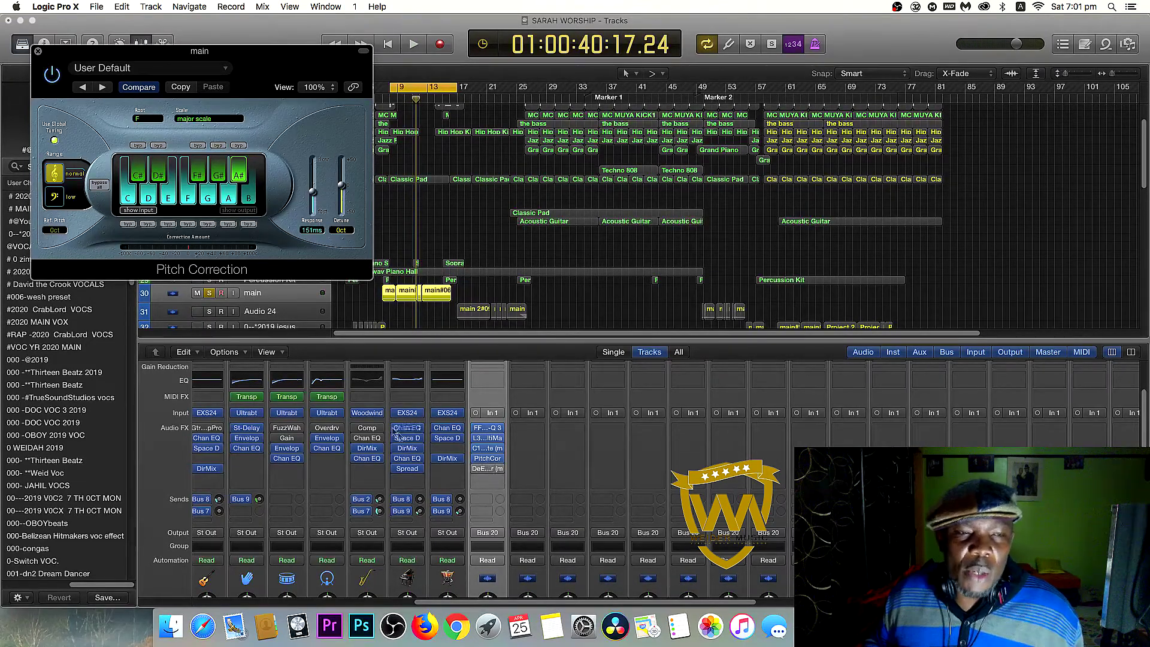
click(37, 52)
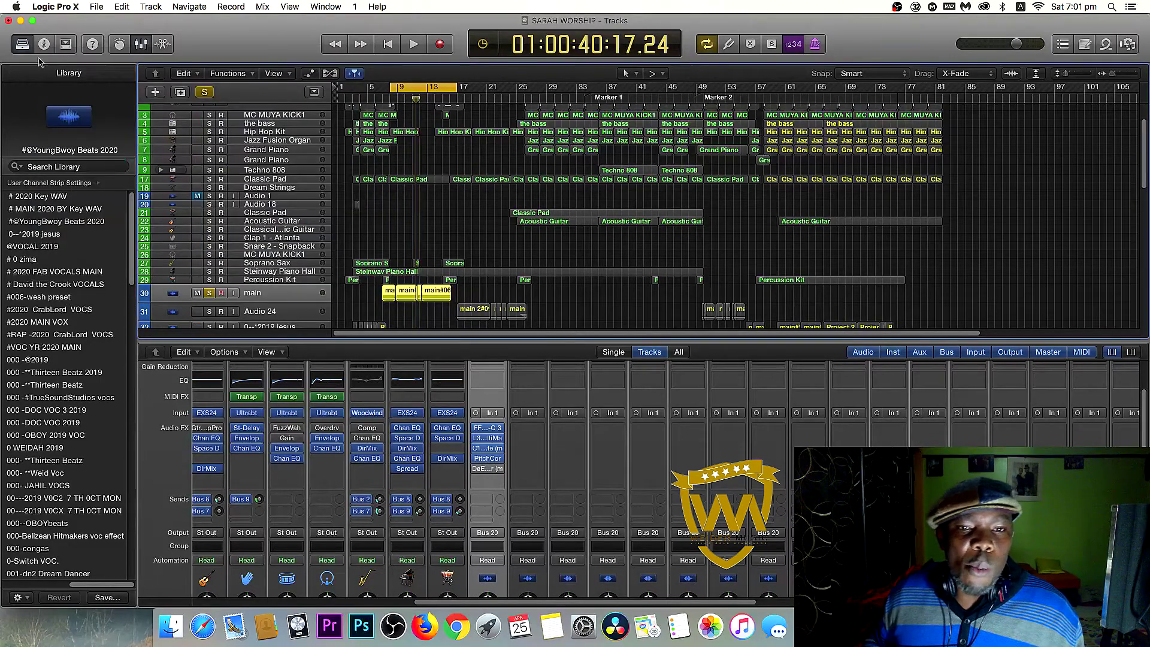
Enable the DeEsser on the main vocal channel and play the loop through it
click(489, 472)
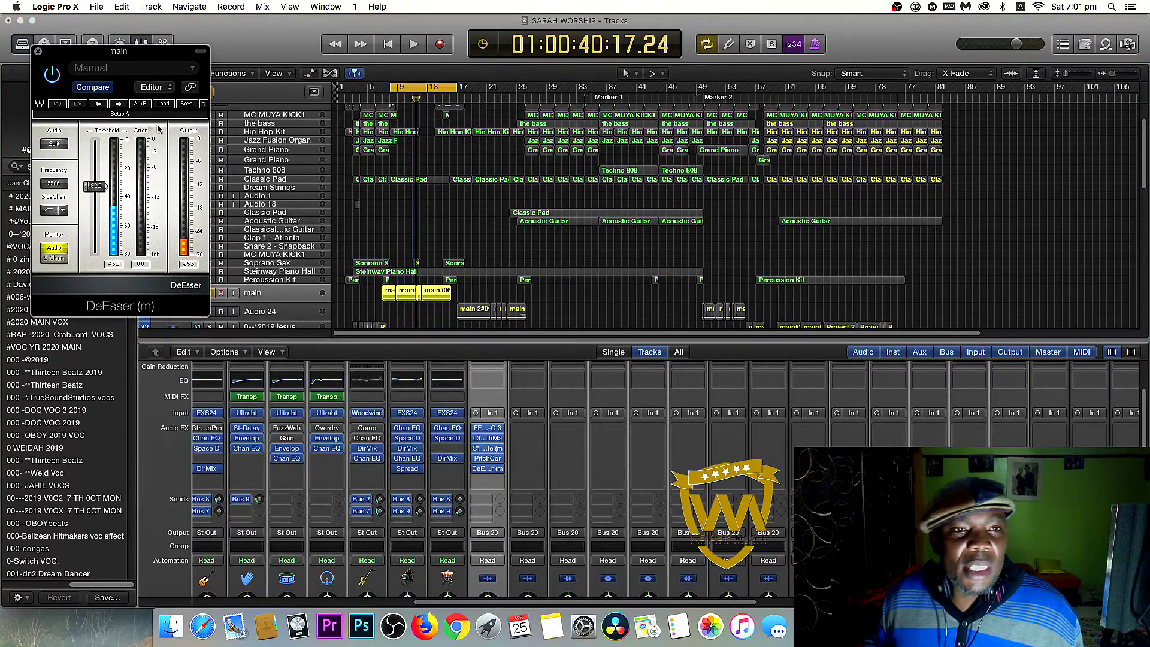
key(space)
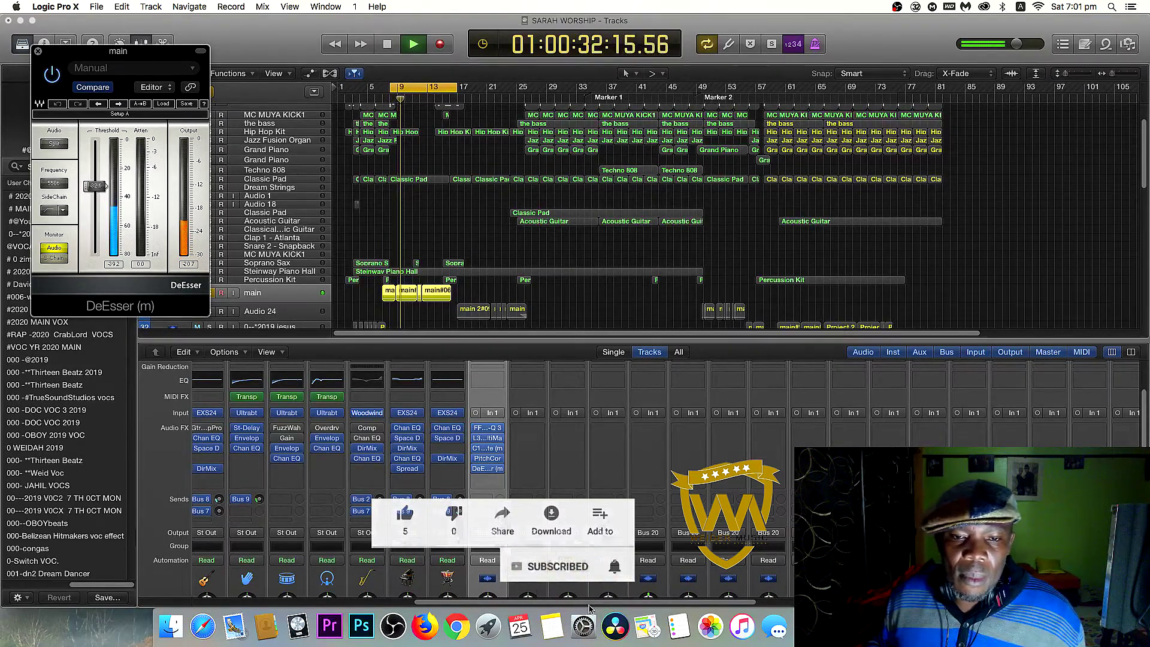
Stop playback and load the #YoungBwoy Beats 2020 channel strip setting on the Bus 20 channel
scroll(590, 608, right, 10)
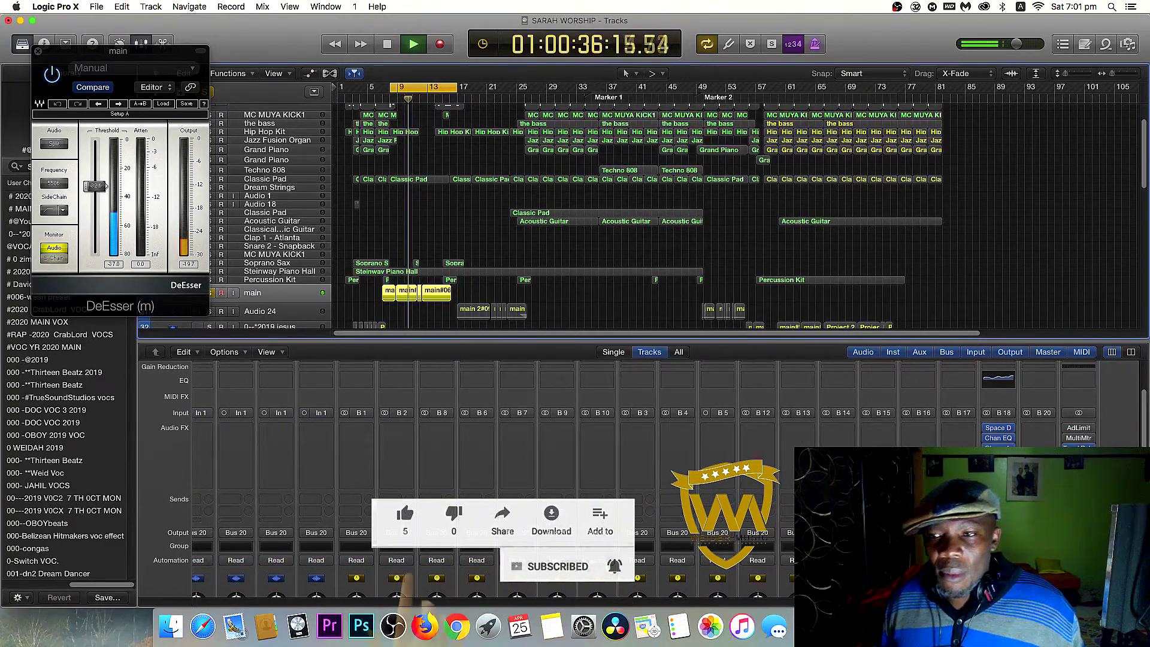
click(1010, 428)
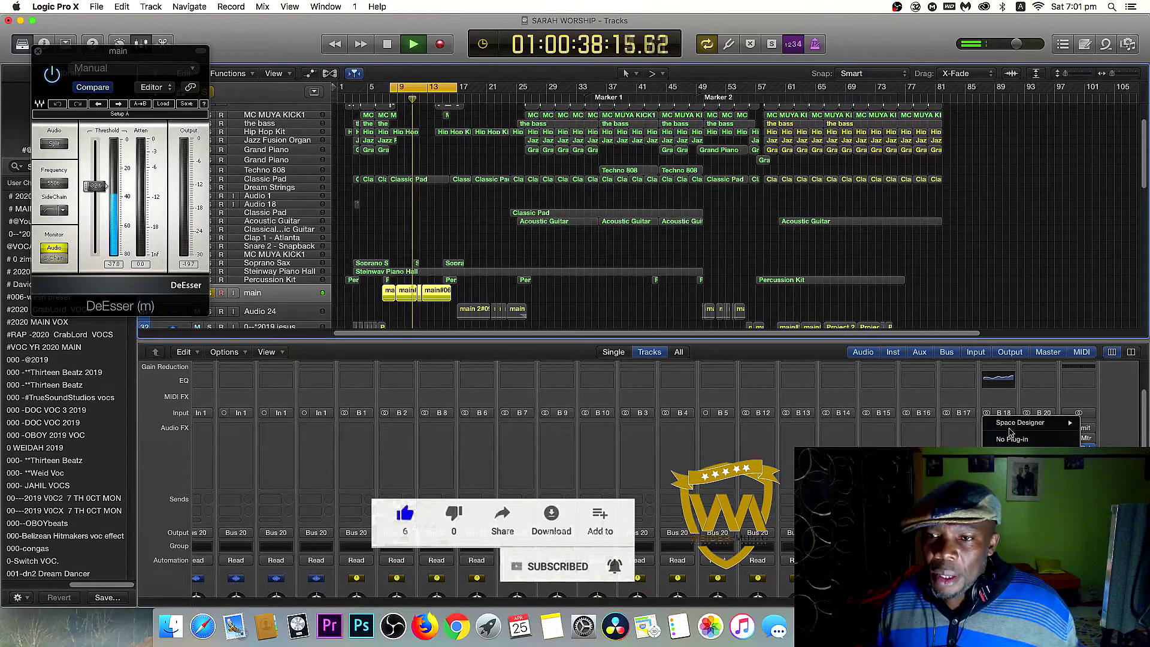
click(1109, 437)
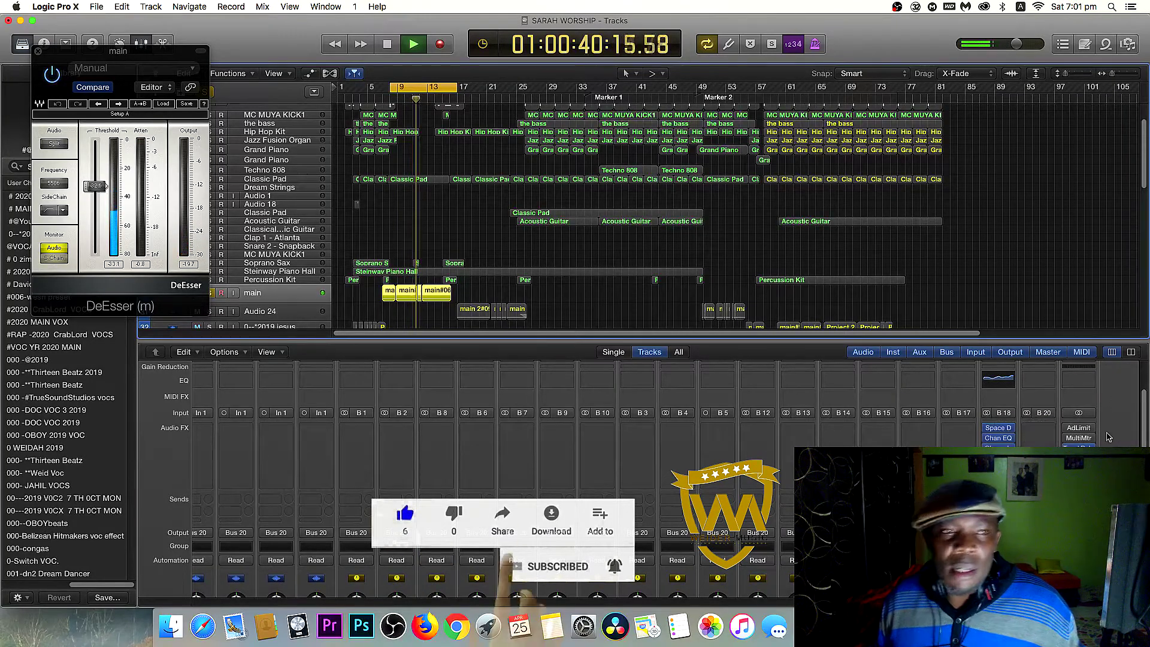
key(space)
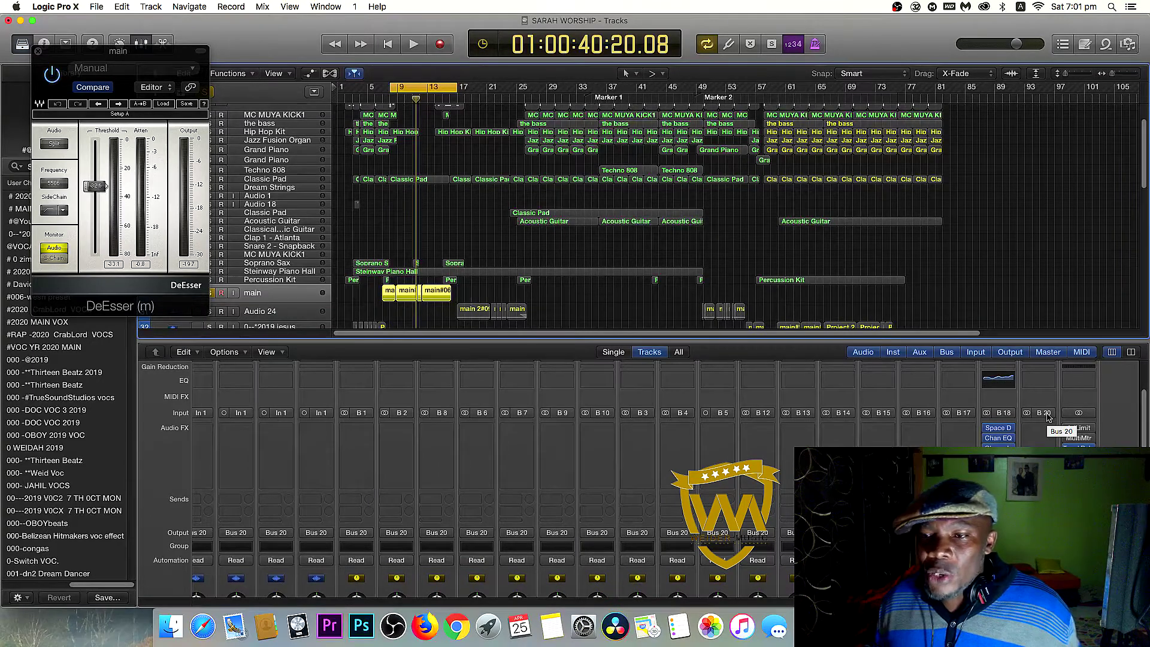
scroll(1047, 376, up, 3)
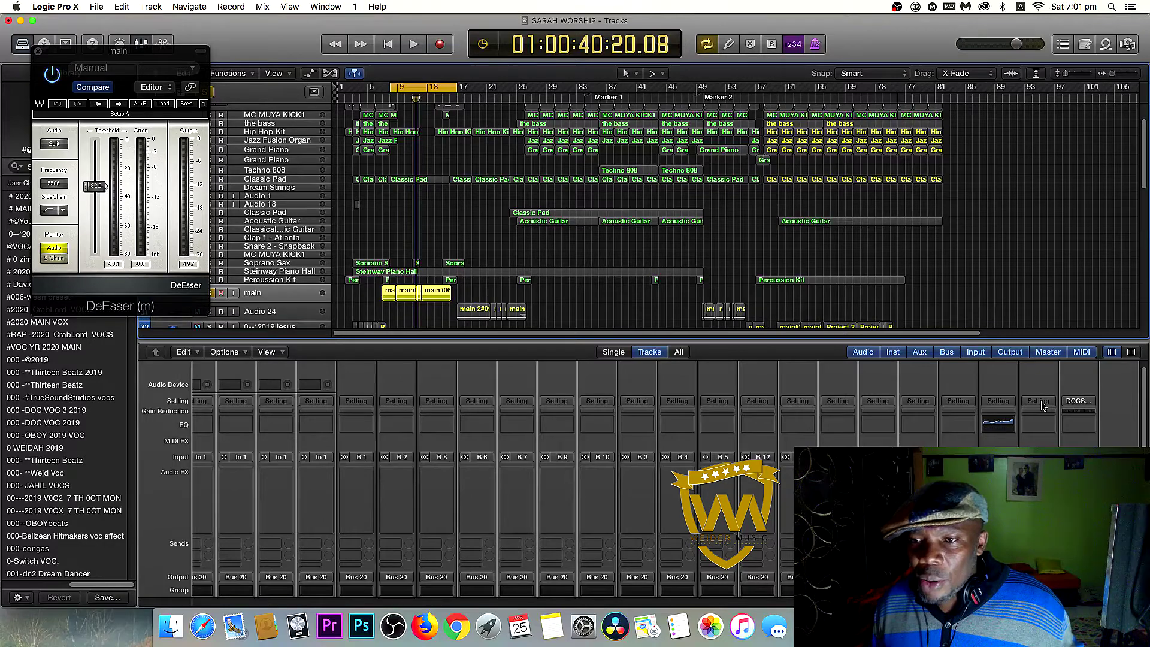
click(1042, 406)
mouse_move(946, 473)
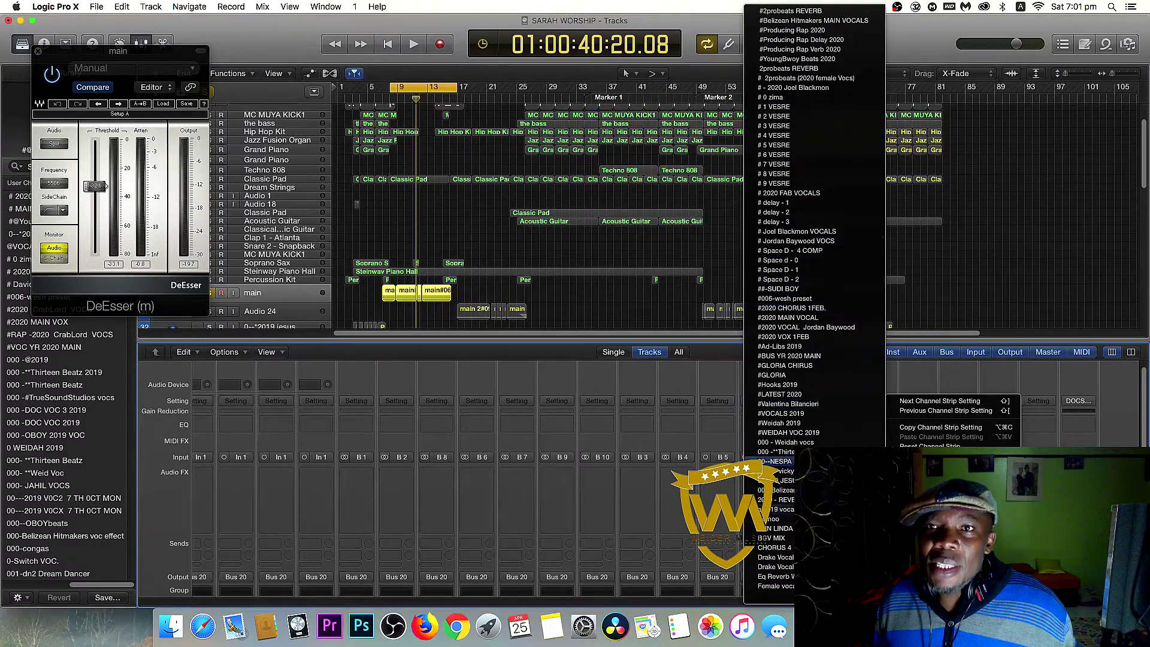
click(797, 59)
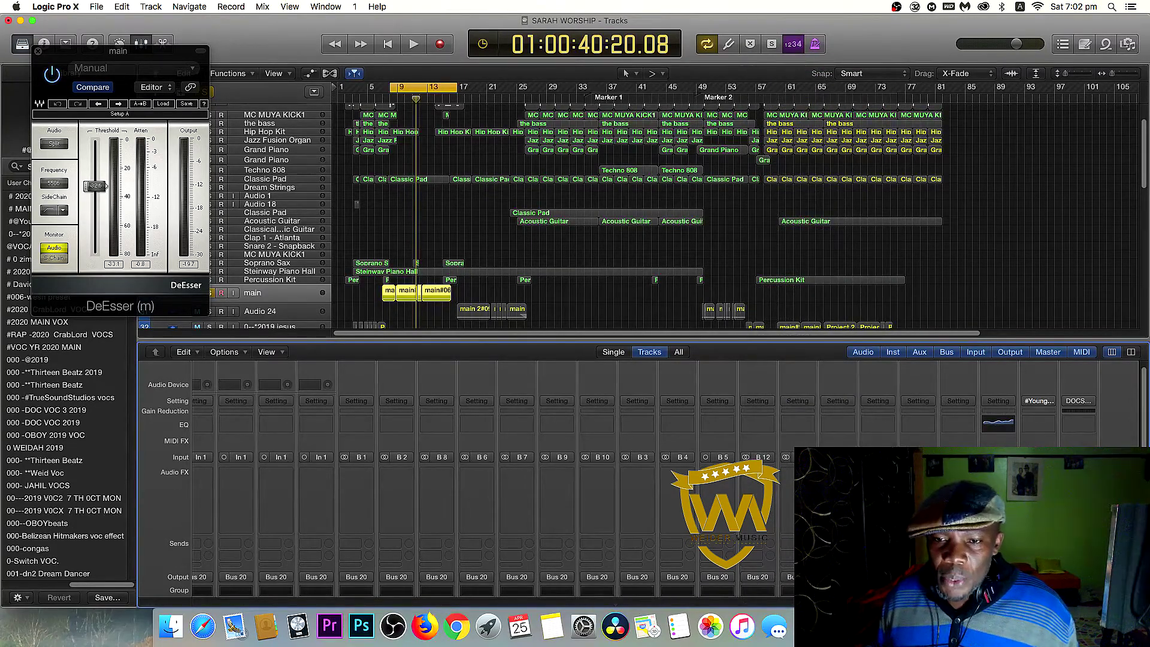
Play the soloed main vocal through the Bus 20 setting and look over the bus channels' inserts and faders
scroll(644, 419, down, 1)
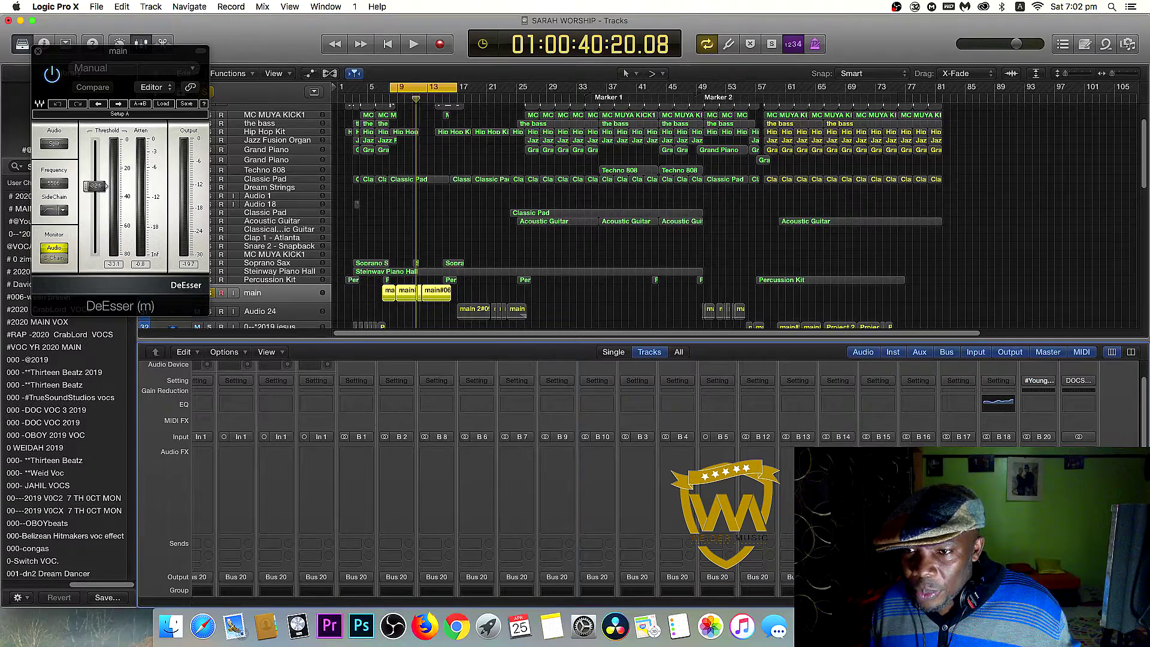
key(space)
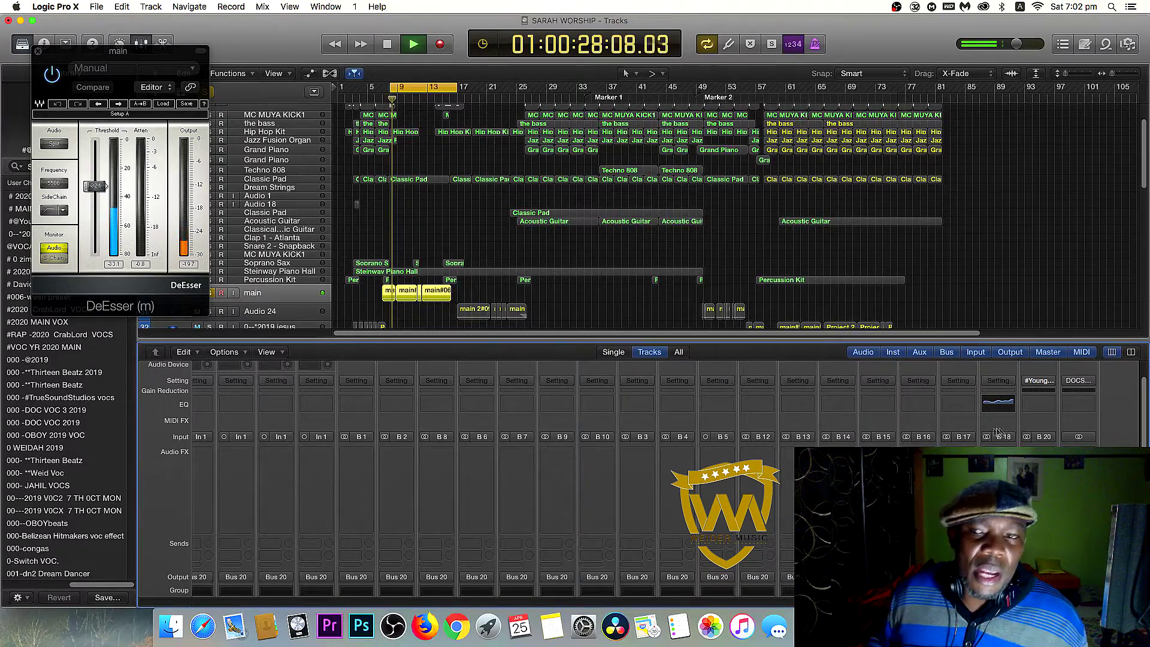
scroll(997, 433, down, 10)
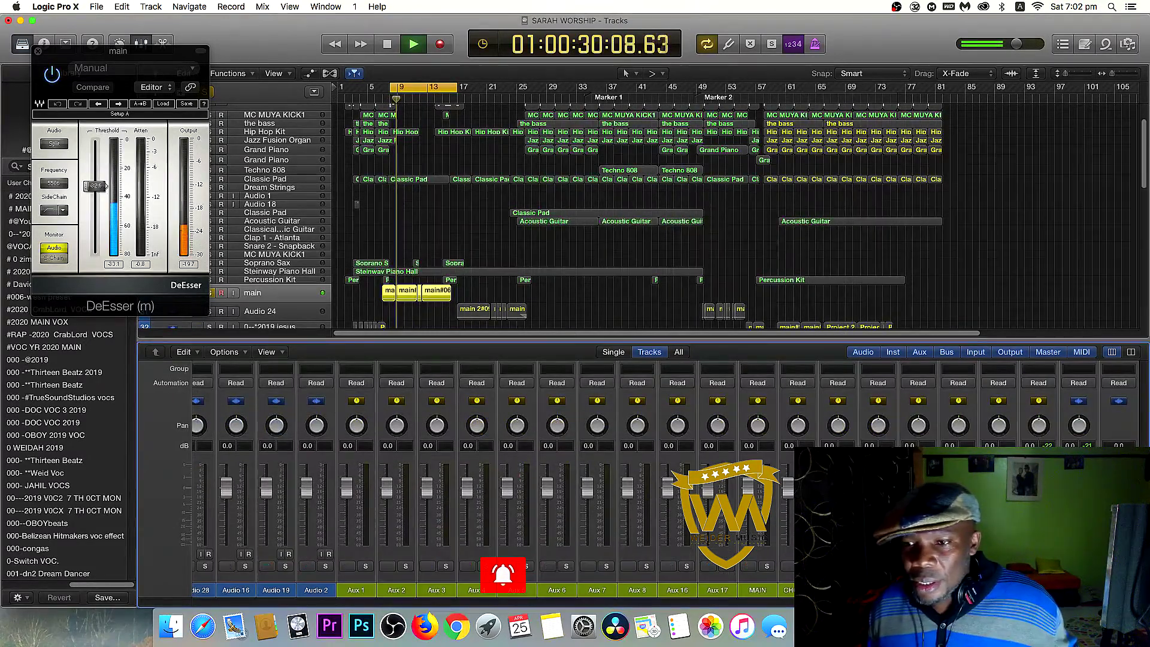
scroll(850, 414, up, 10)
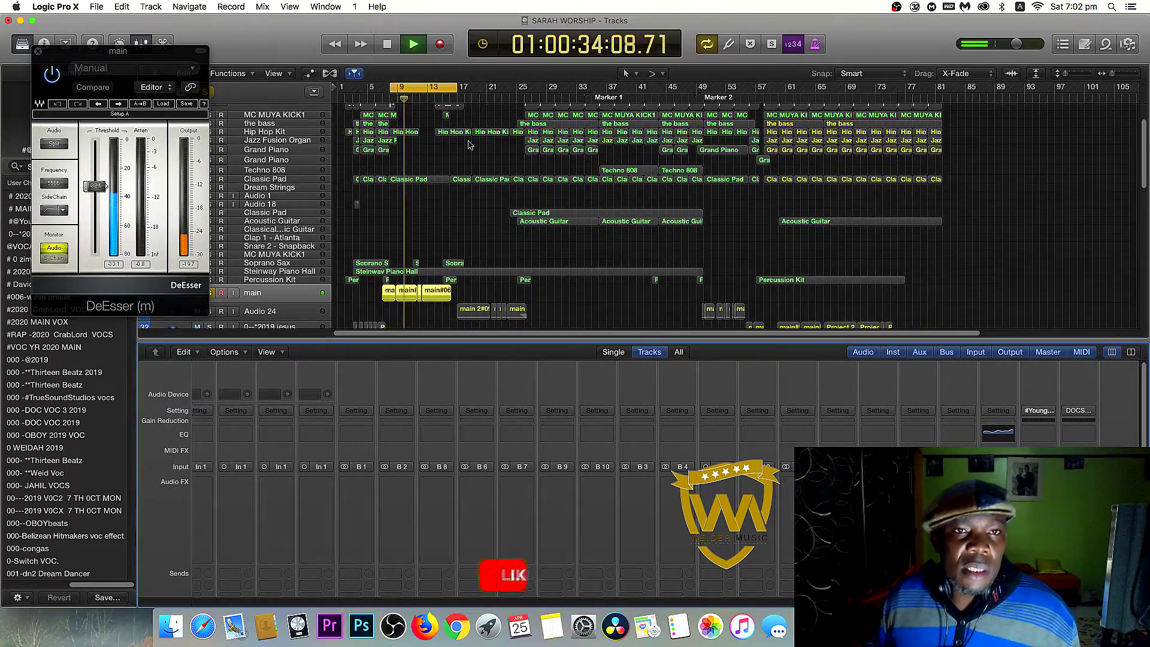
Close the DeEsser, turn off the main track's solo, and play the full mix
click(38, 54)
key(space)
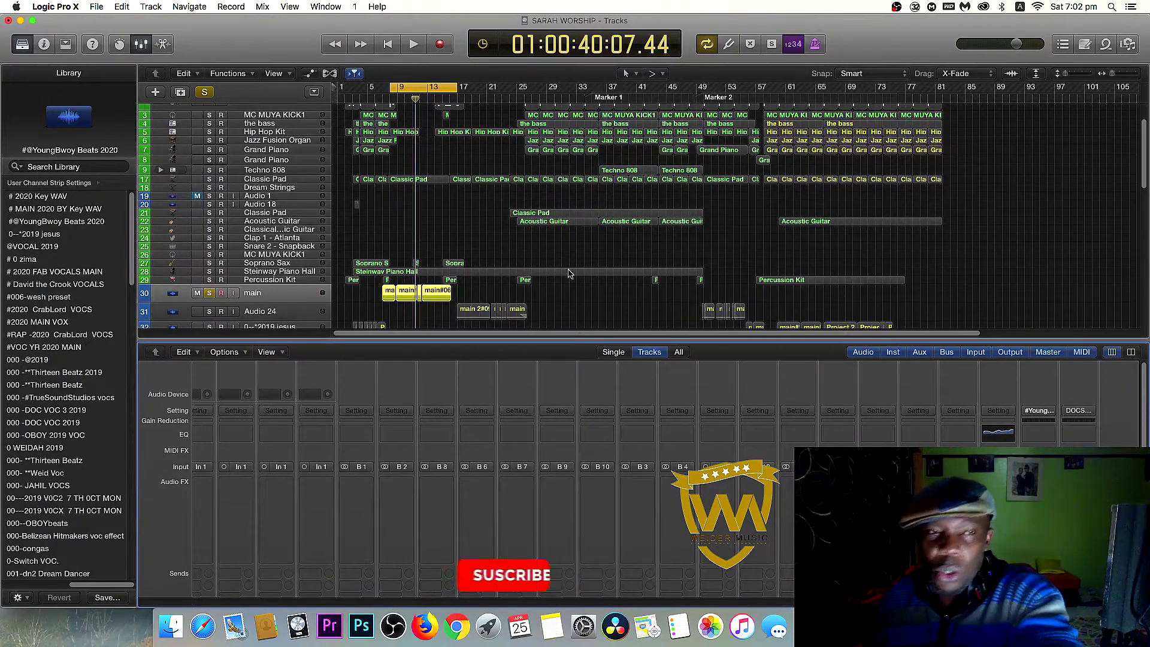
click(203, 93)
key(space)
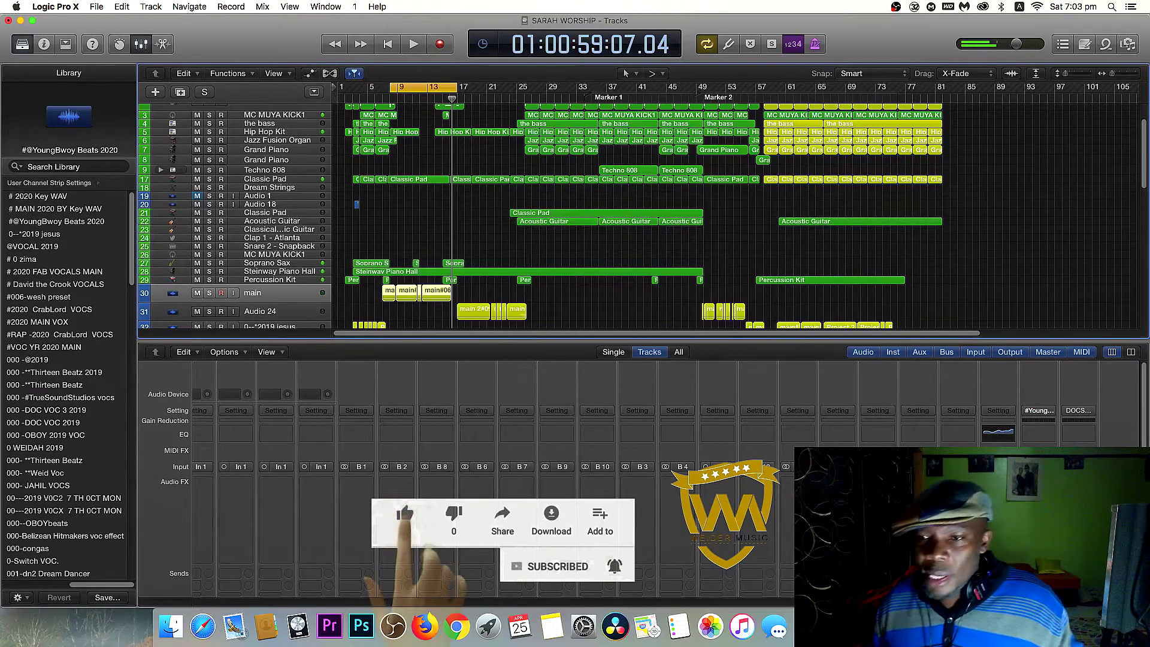
Replace FF Pro-Q 3 on the Bus 20 channel with FabFilter's FF Pro-Q
key(v)
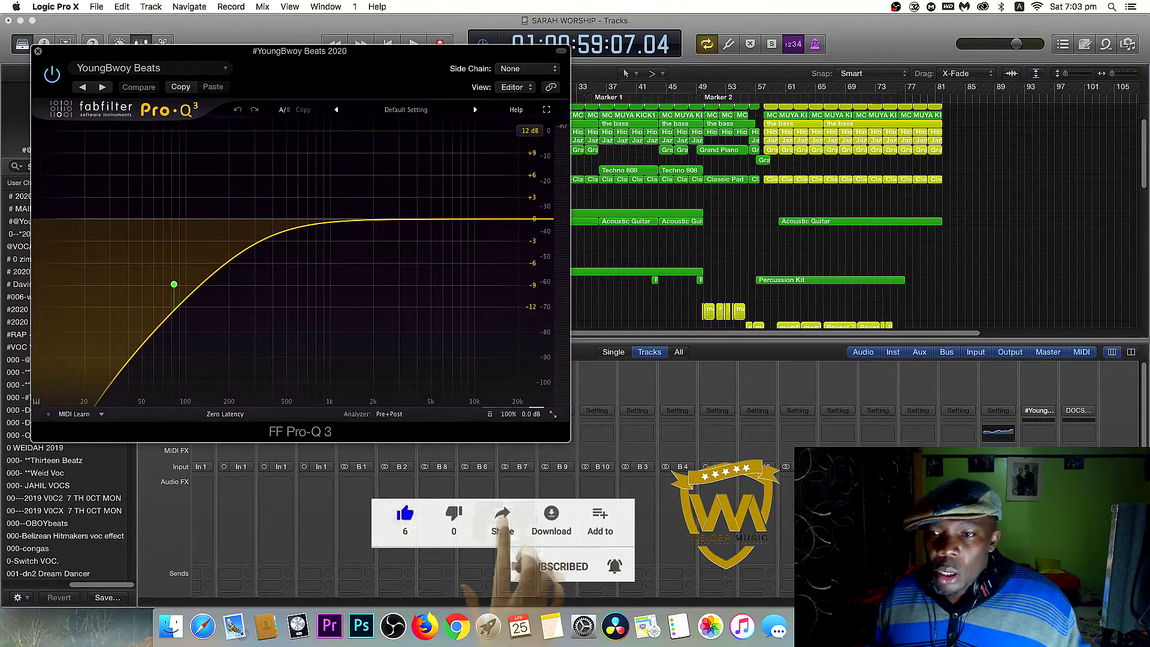
click(1039, 420)
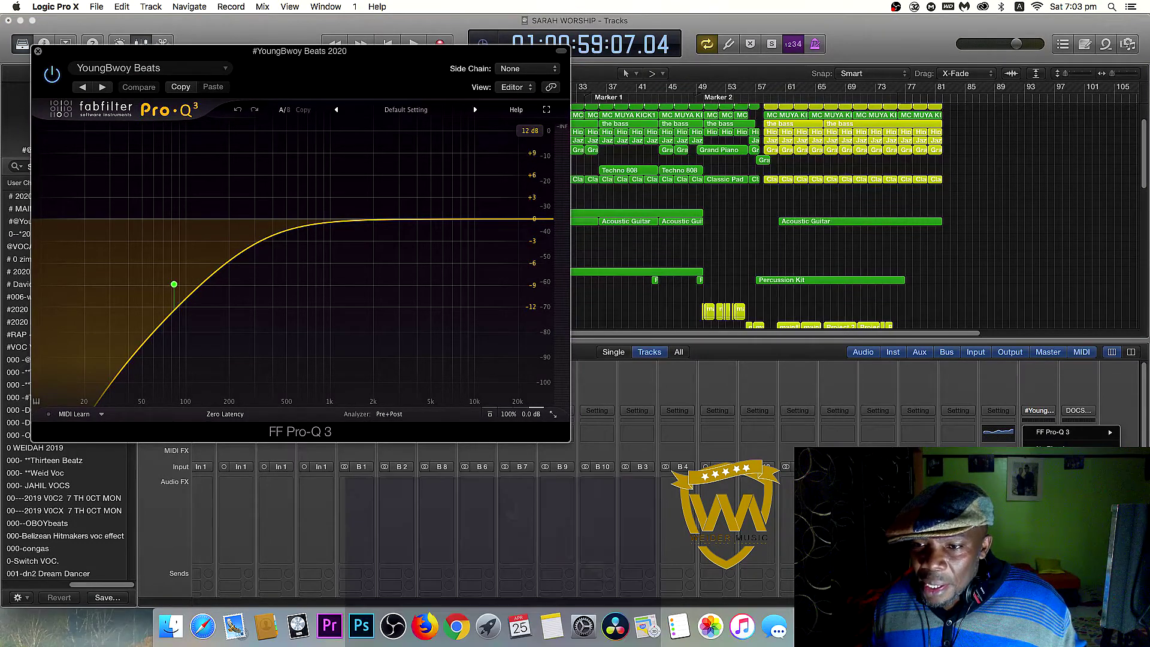
mouse_move(1066, 432)
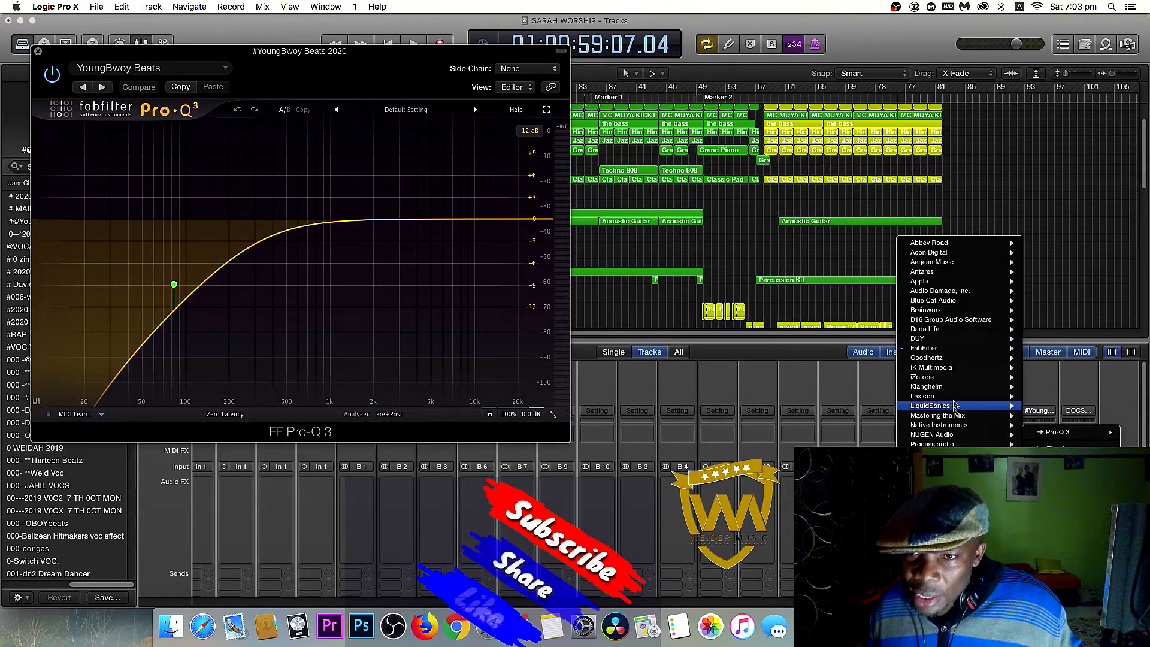
mouse_move(942, 353)
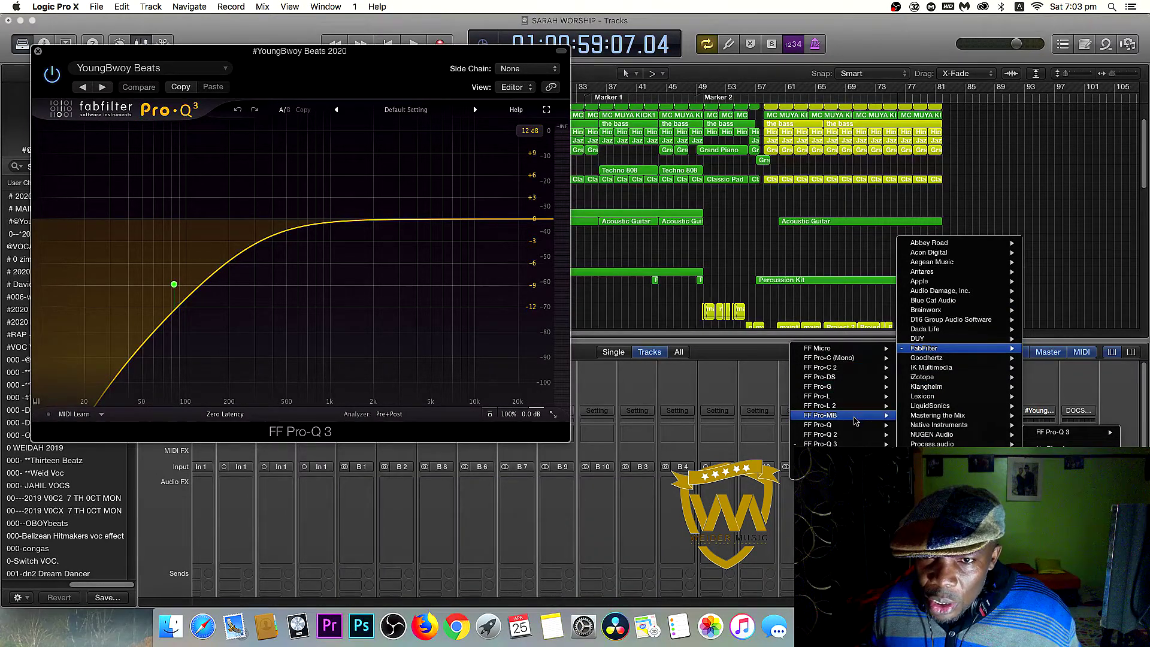
mouse_move(860, 439)
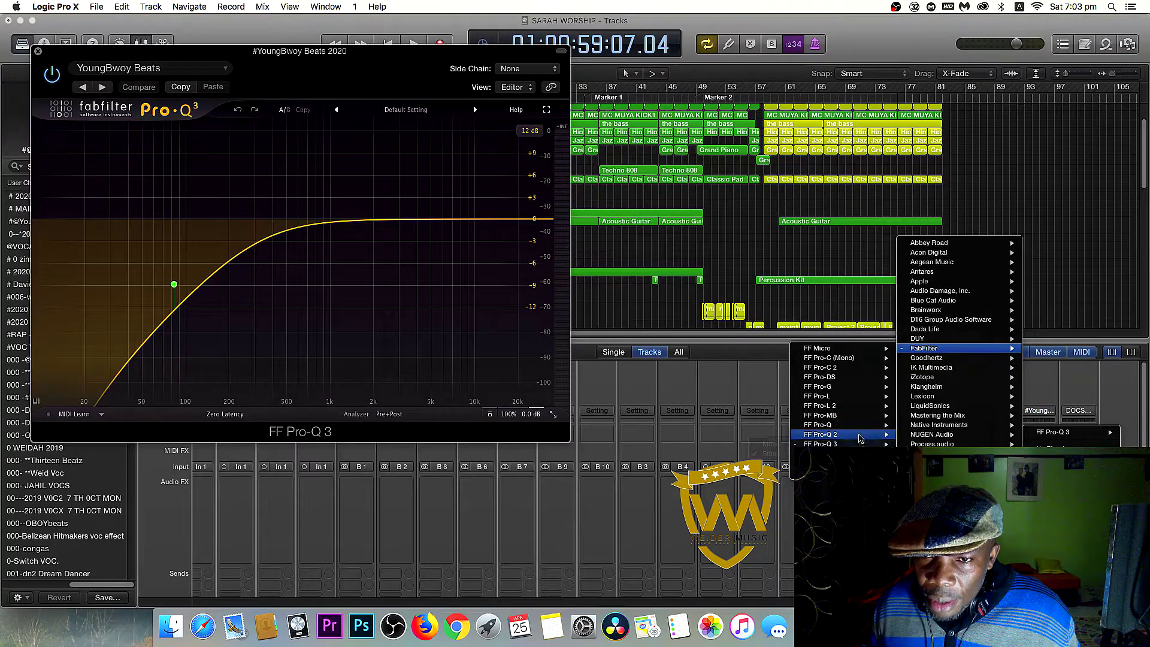
click(772, 454)
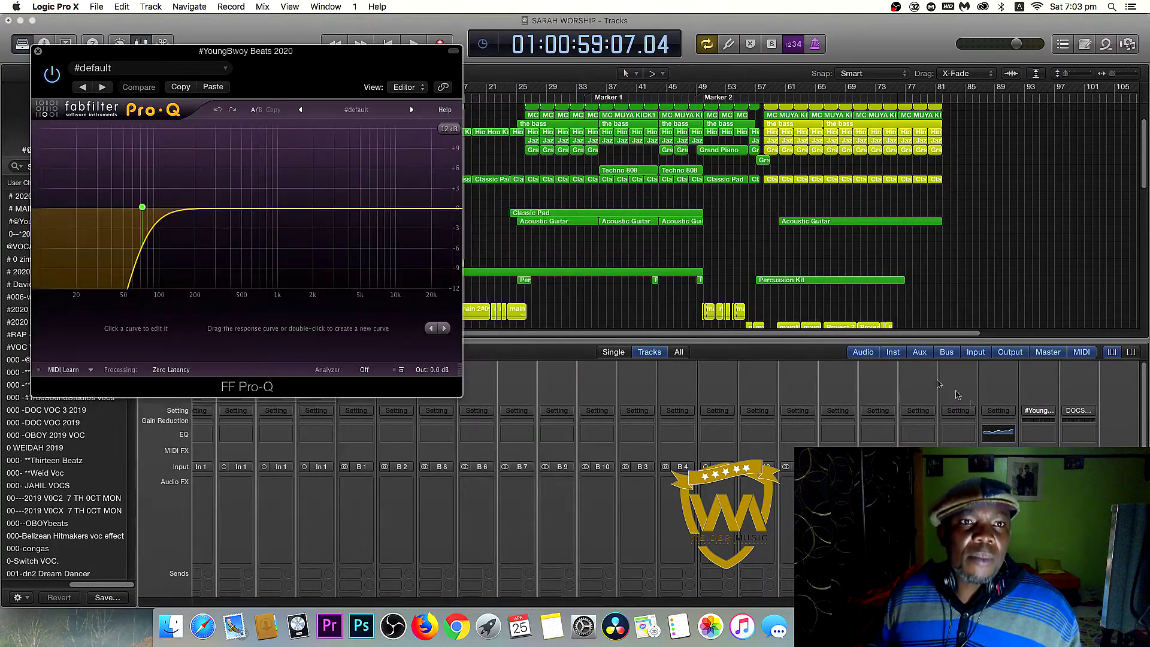
Solo the main vocal and, while it plays, shift the Pro-Q low cut to about 100 Hz with a Q of about 0.44
drag(115, 60, 400, 238)
scroll(469, 181, down, 10)
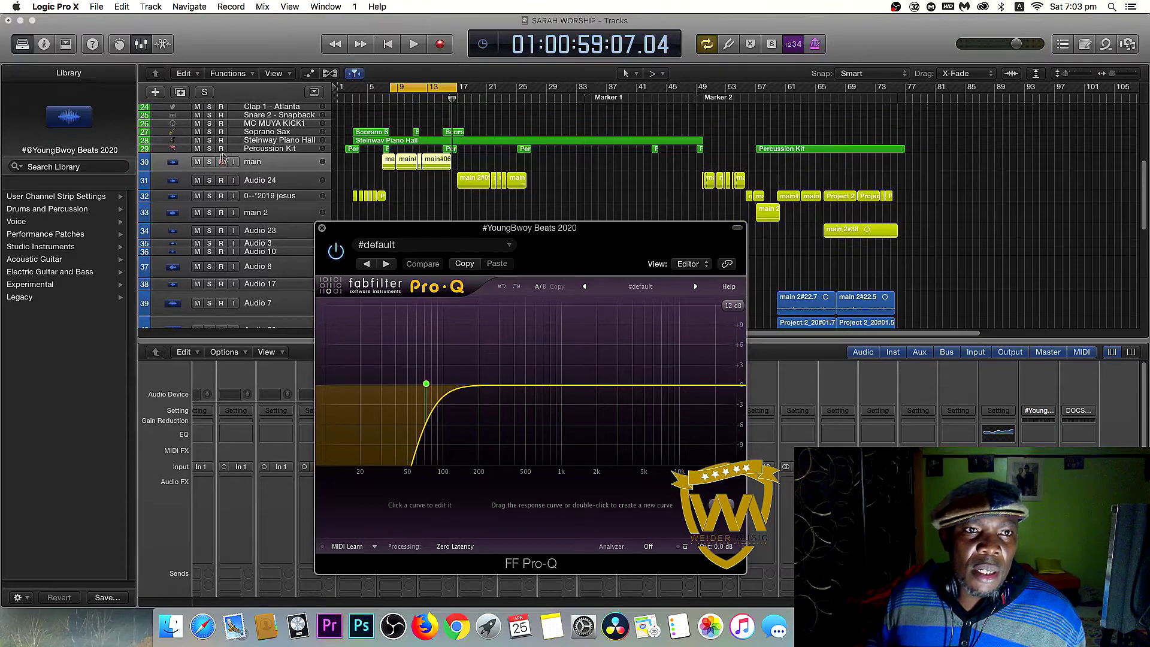
click(209, 161)
key(space)
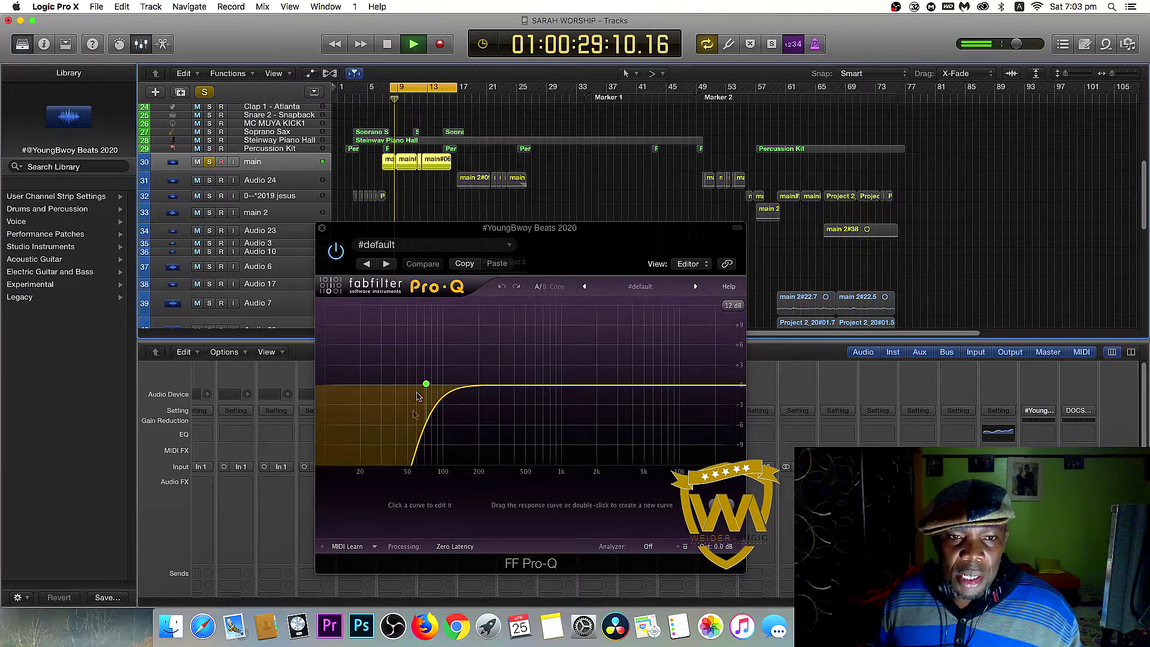
drag(426, 384, 444, 433)
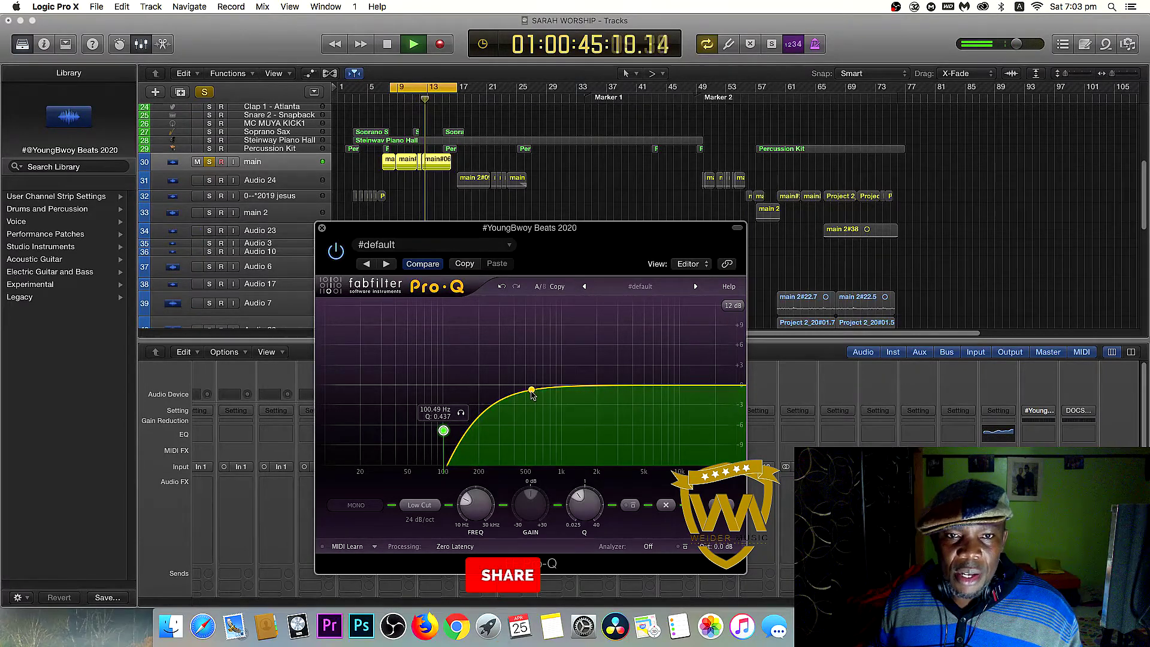
Add a bell cut at about 166 Hz, about -5.3 dB with Q about 2.9, and shorten the cycle range to 8 bars
drag(525, 395, 472, 289)
drag(585, 503, 533, 577)
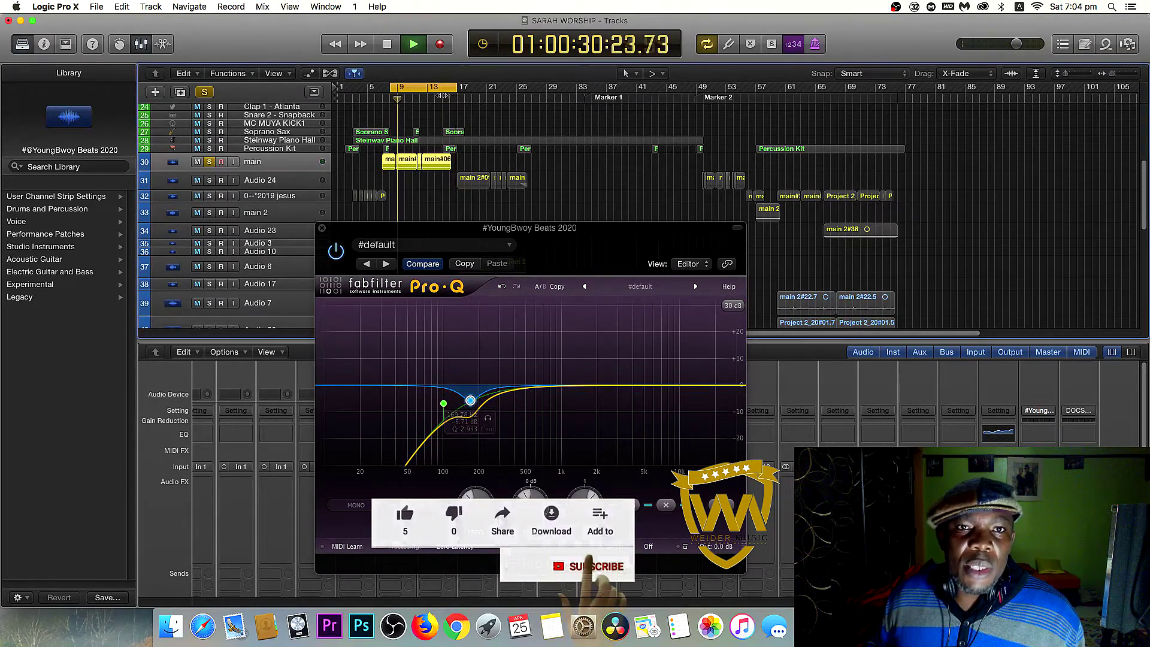
drag(457, 88, 451, 89)
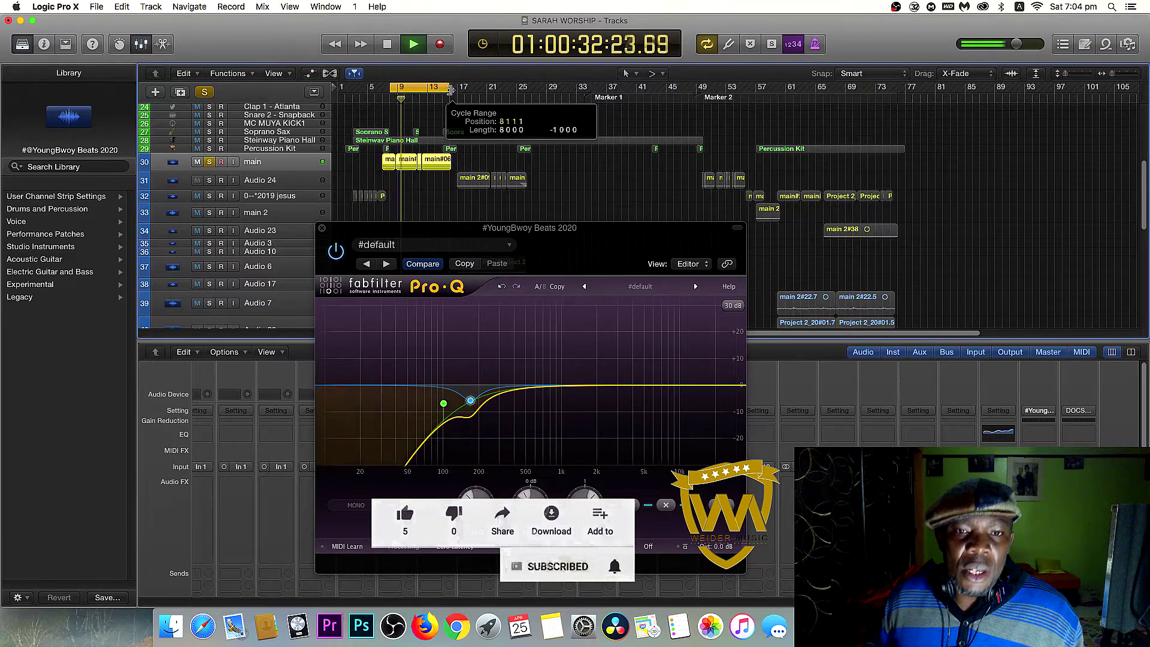
drag(470, 400, 467, 400)
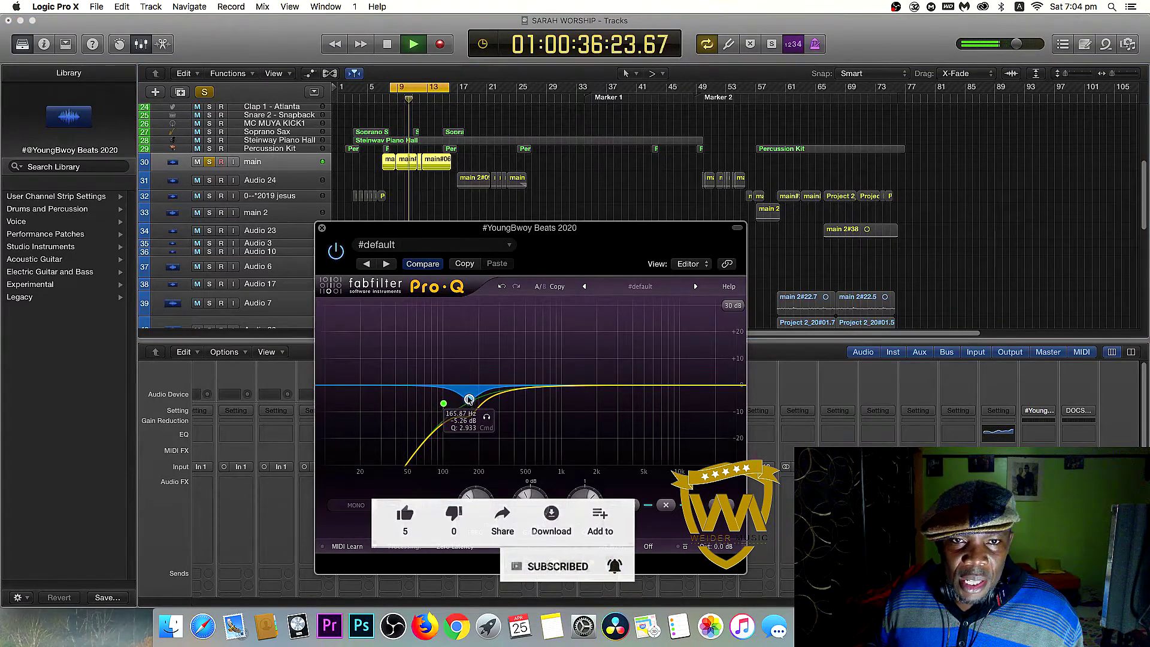
Add a second bell cut at about 696 Hz, about -4.2 dB with Q about 2.6, and turn off the vocal's solo
drag(575, 385, 549, 302)
drag(584, 502, 545, 401)
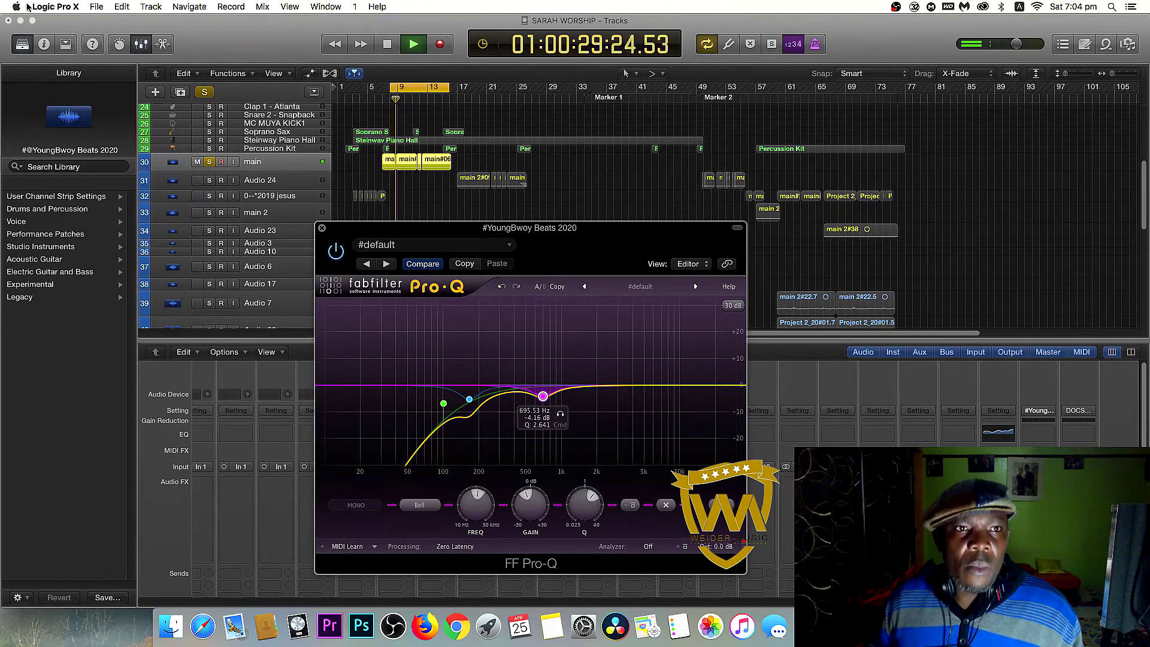
click(204, 93)
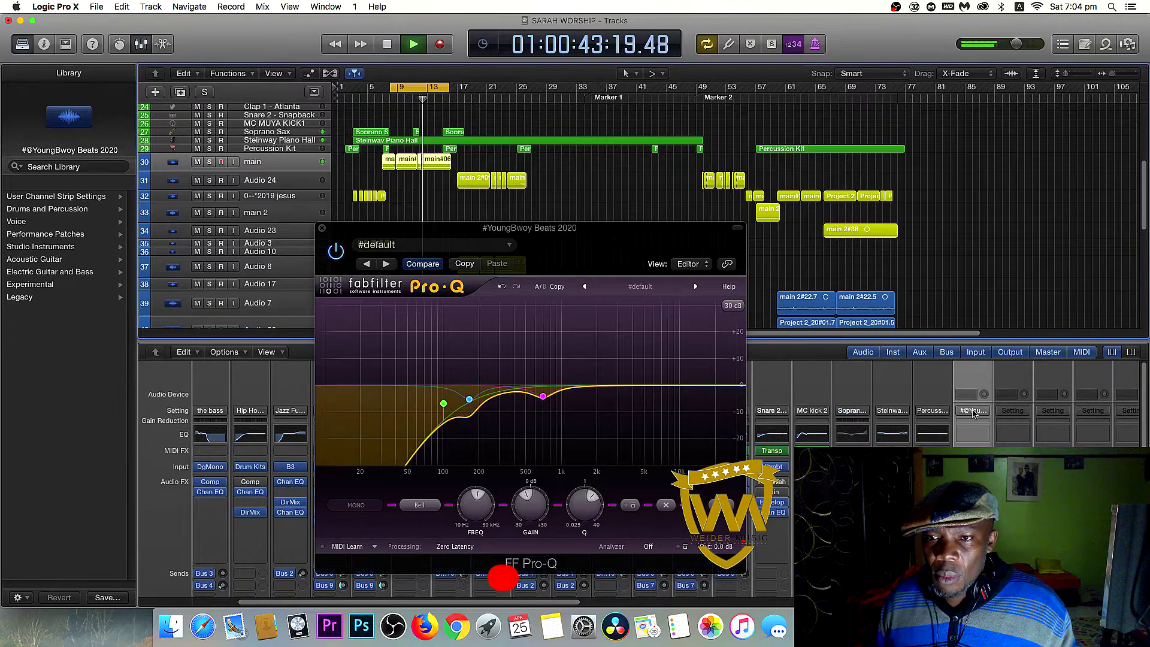
Copy the main vocal's channel strip setting and paste it onto the Audio 24 channel
click(973, 413)
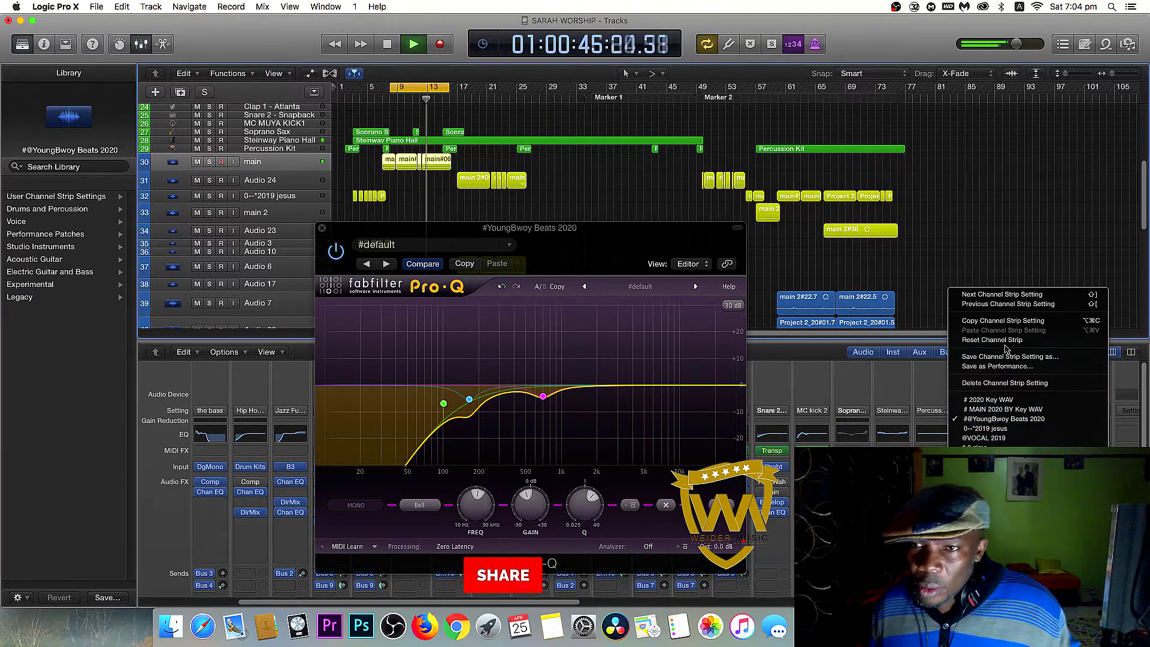
click(1003, 320)
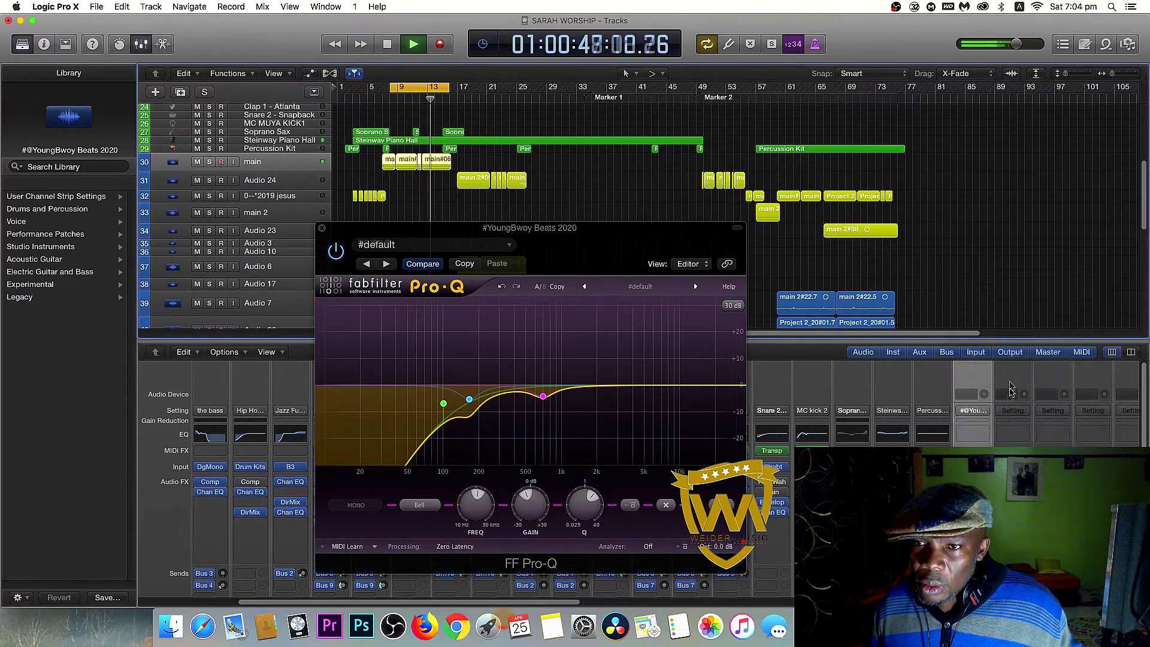
click(1014, 412)
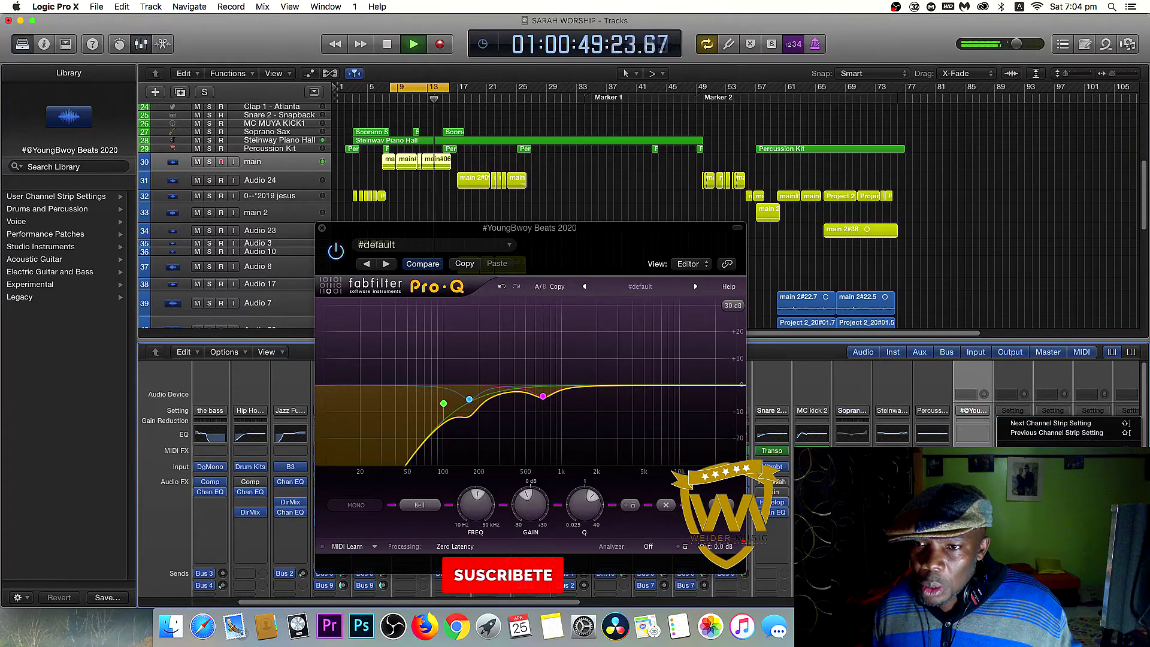
key(Escape)
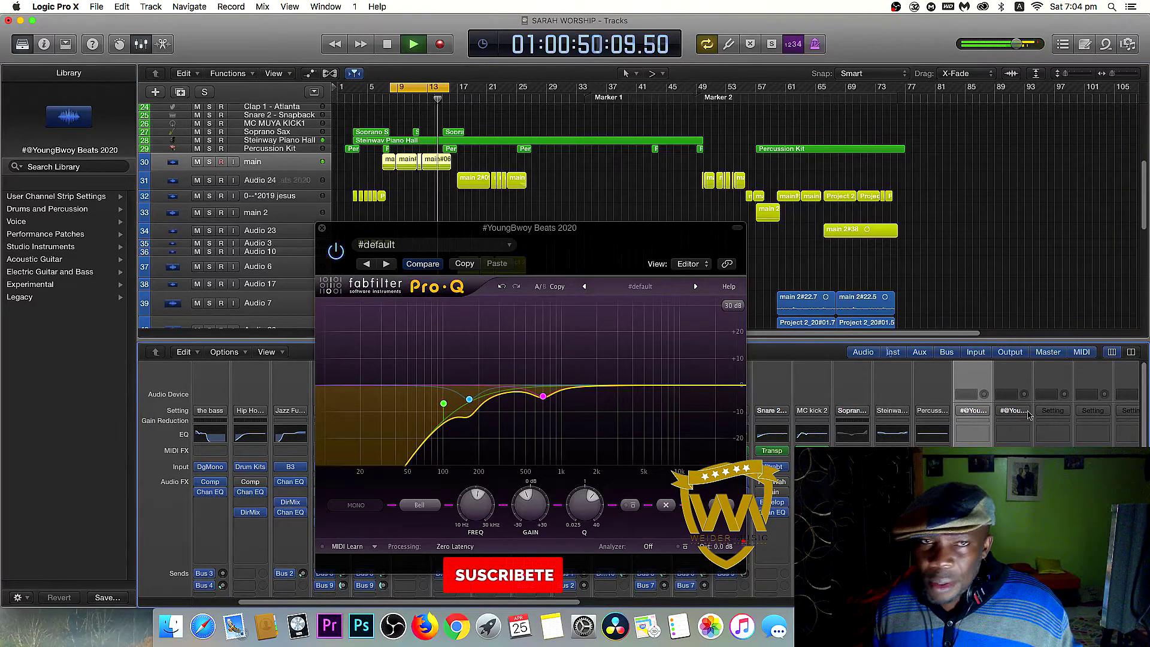
Extend the cycle range to about bar 23, close the Pro-Q, and select the second vocal track, number 31
drag(446, 87, 509, 87)
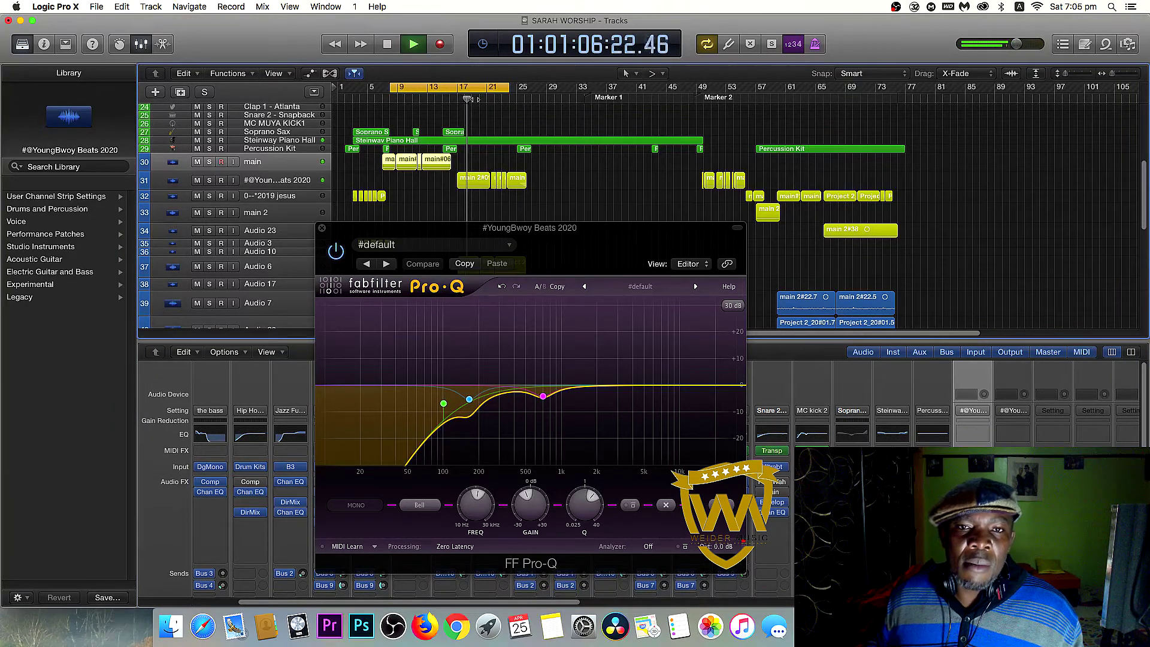
click(322, 229)
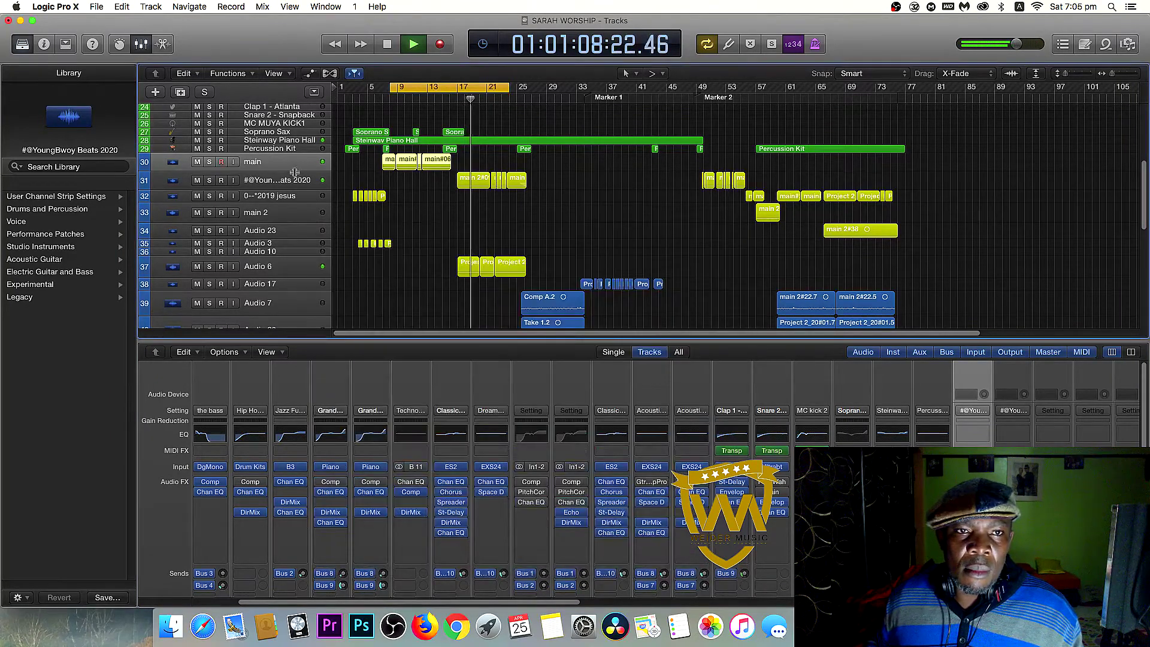
click(311, 183)
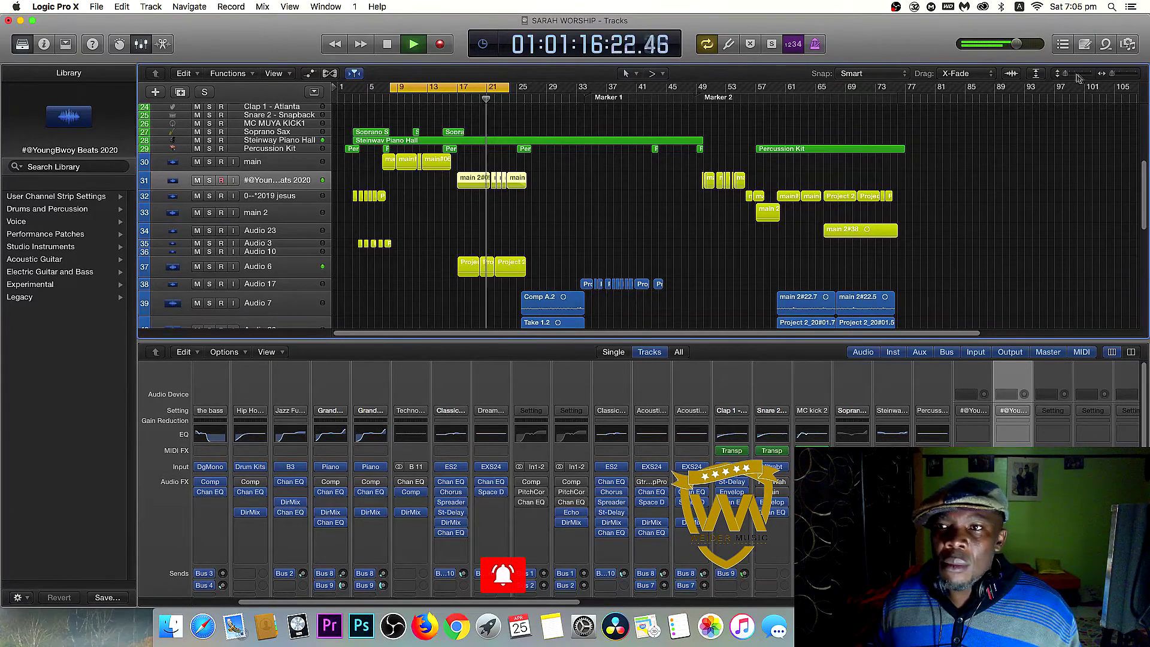
Listen to the second vocal in the full mix and examine its mixer channel's inserts and sends
mouse_move(1065, 76)
mouse_down()
mouse_move(1079, 77)
mouse_move(1065, 76)
mouse_up()
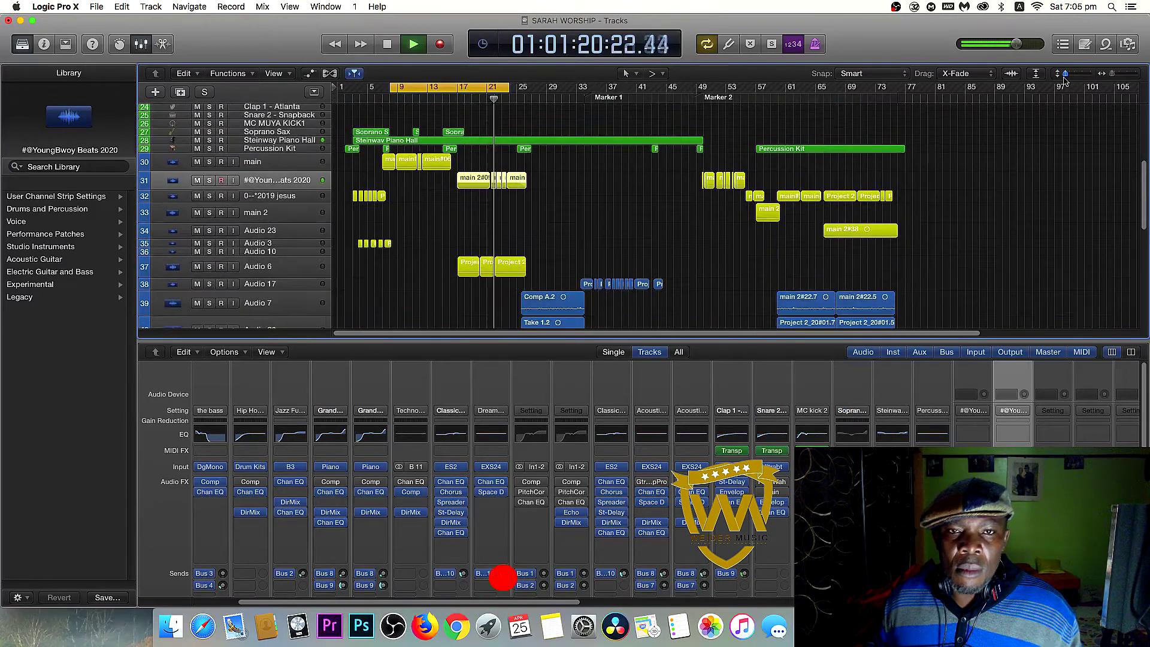
scroll(467, 479, down, 5)
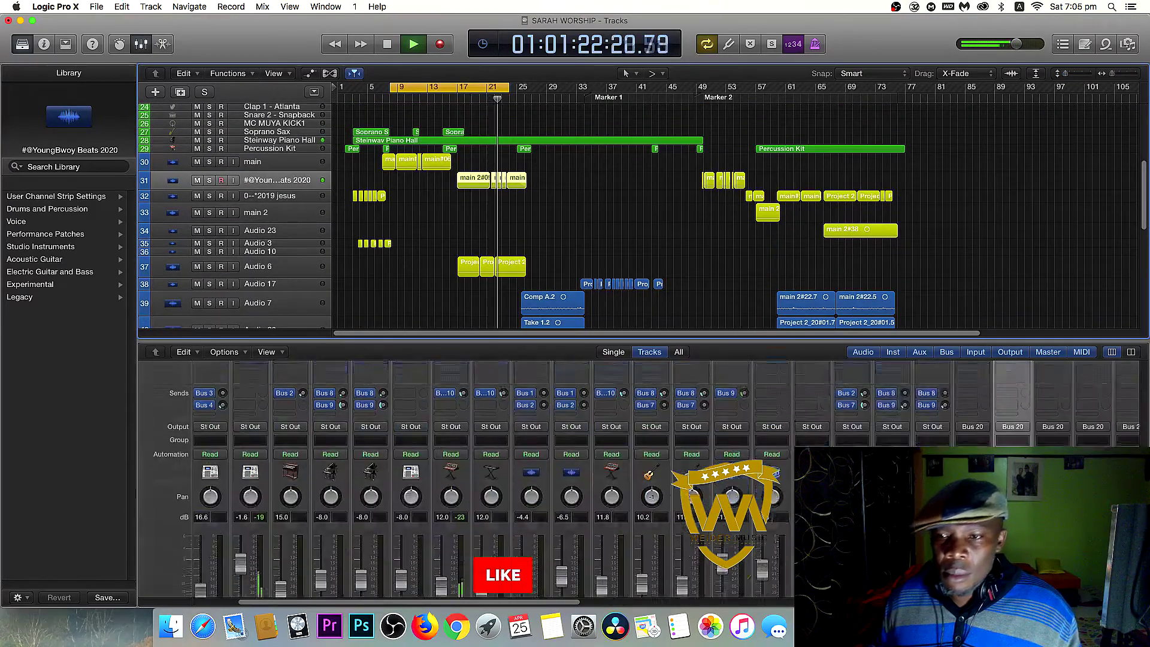
scroll(502, 576, up, 2)
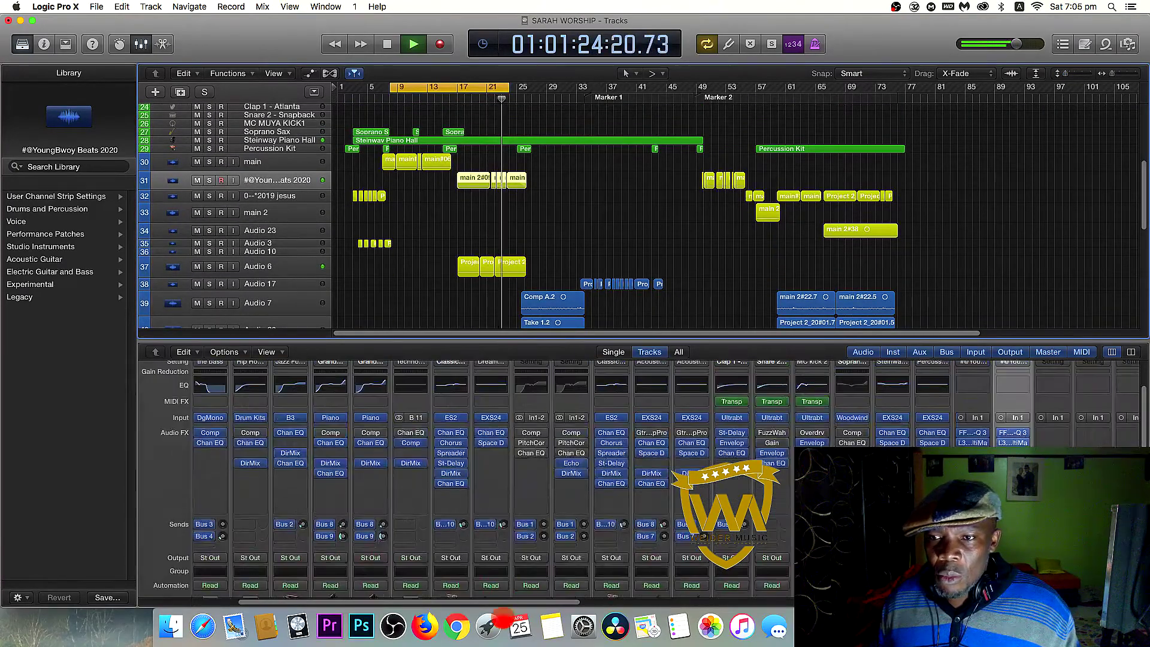
scroll(502, 509, up, 2)
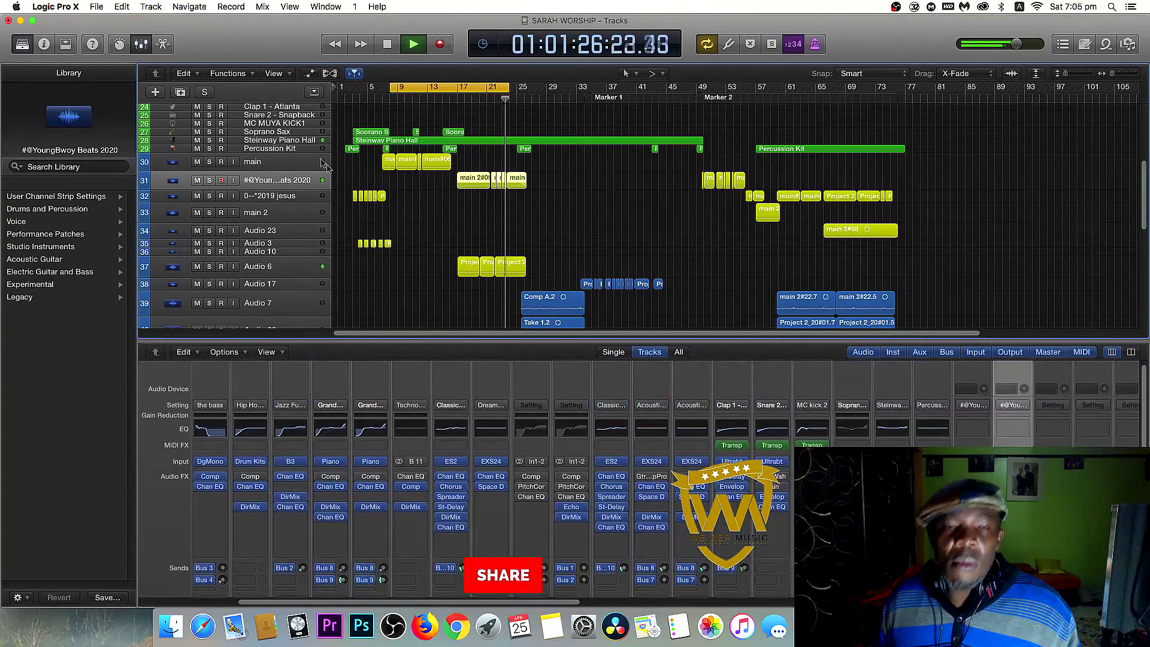
Stop playback with the playhead moved back to about bar 10 and bring up the Bus 20 channel in the mixer
click(414, 95)
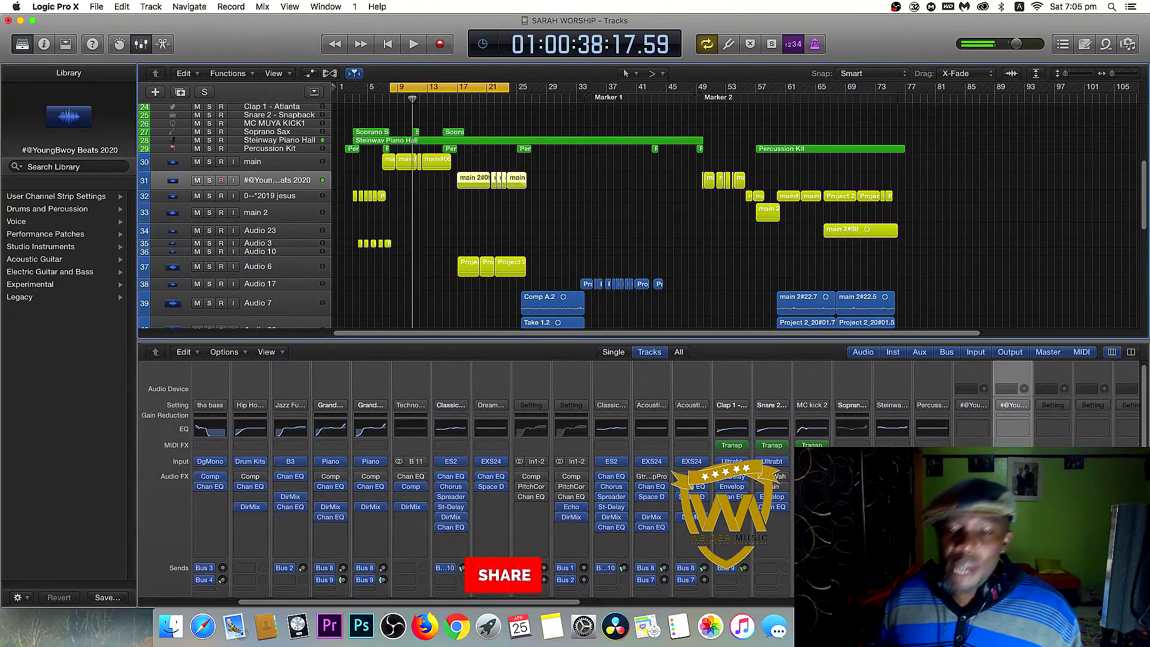
scroll(665, 479, right, 10)
scroll(665, 479, right, 5)
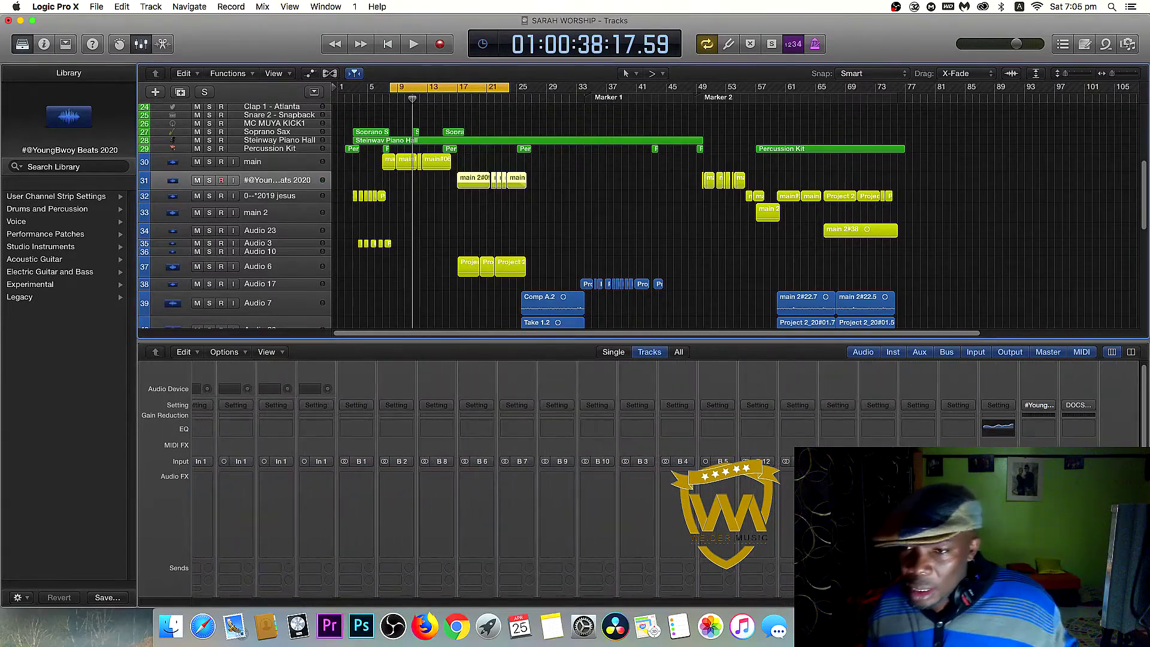